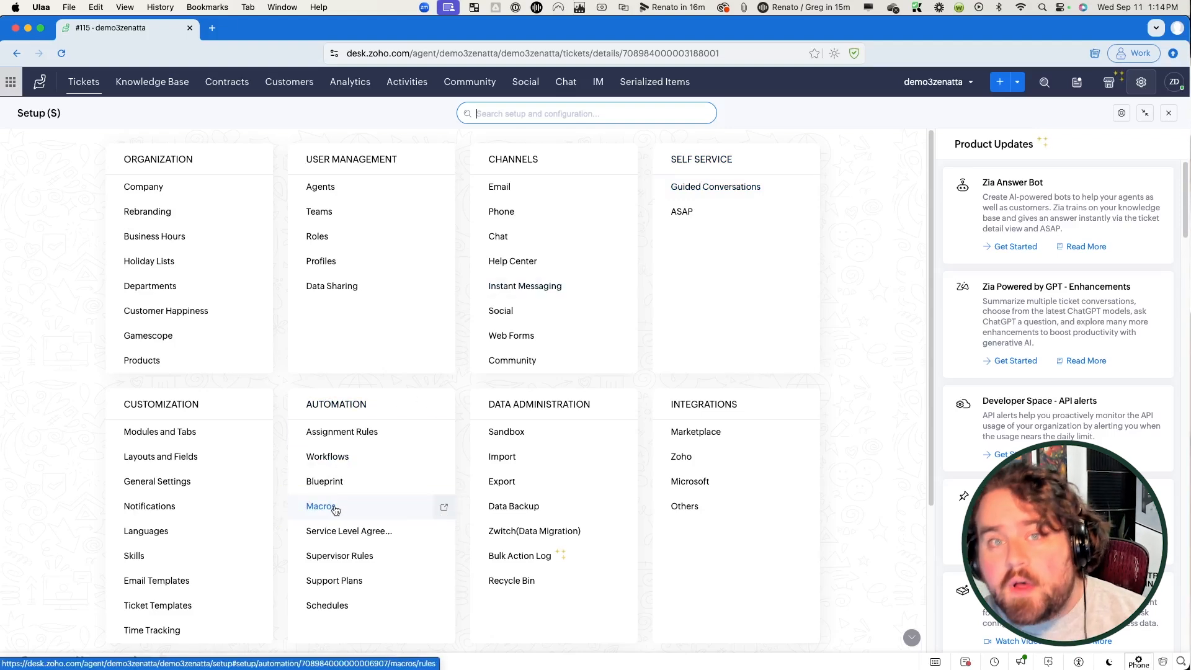
Step: Open the Customer Needs Help ticket and check which macros can be applied
click(82, 84)
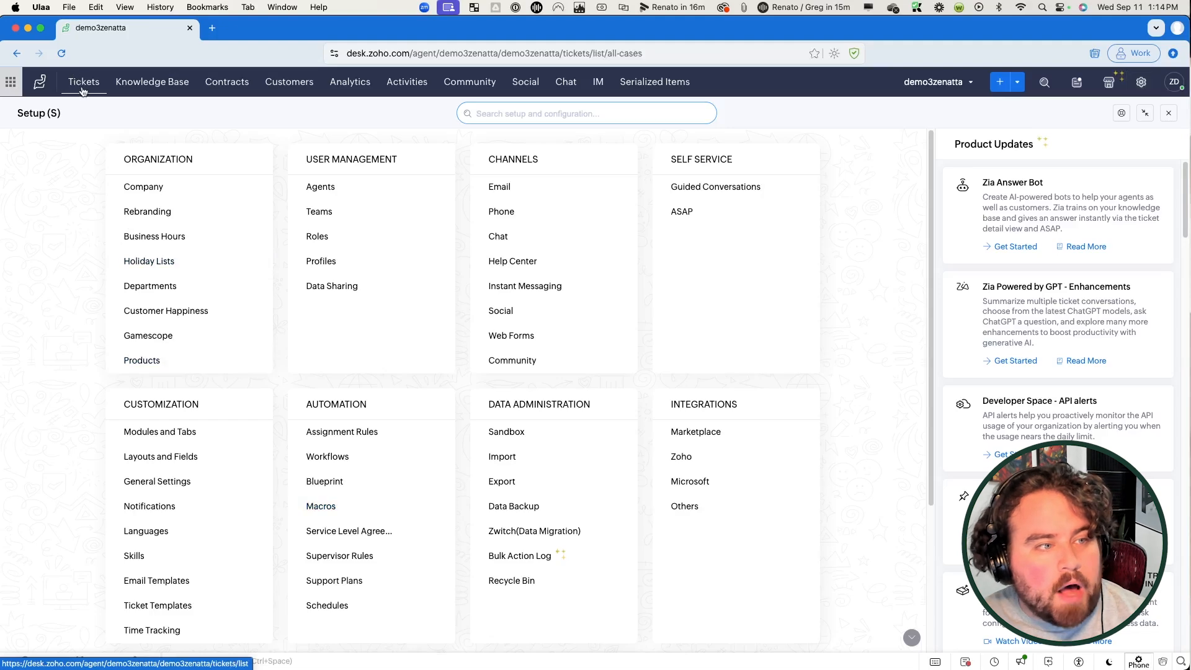
click(164, 144)
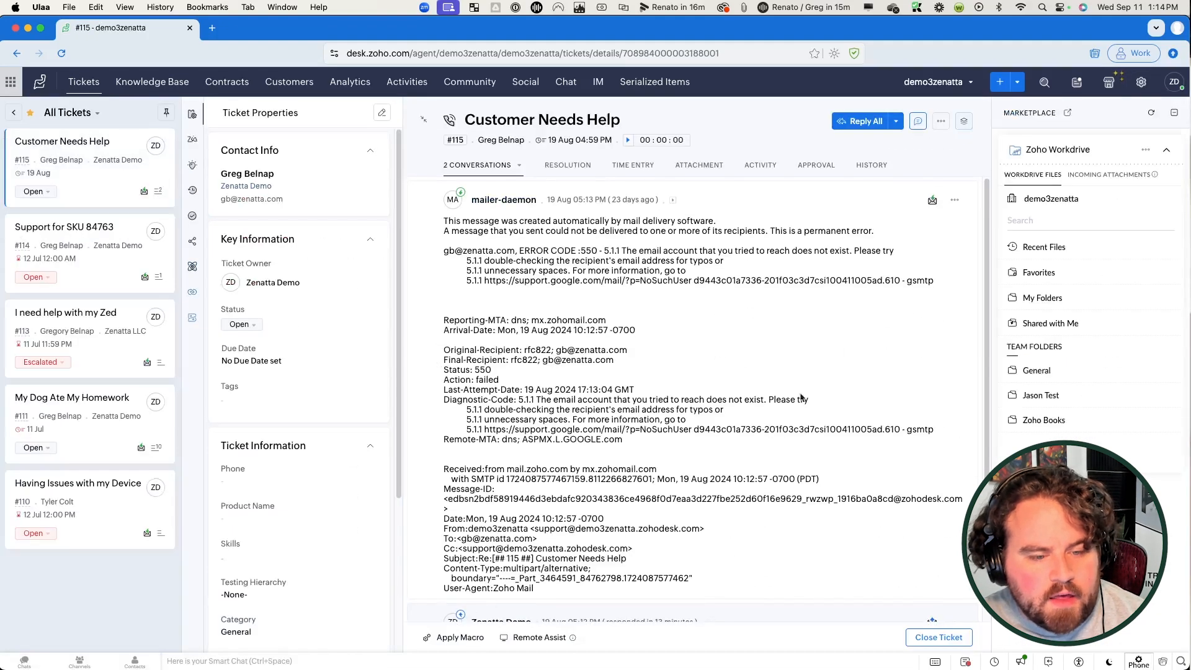
click(444, 639)
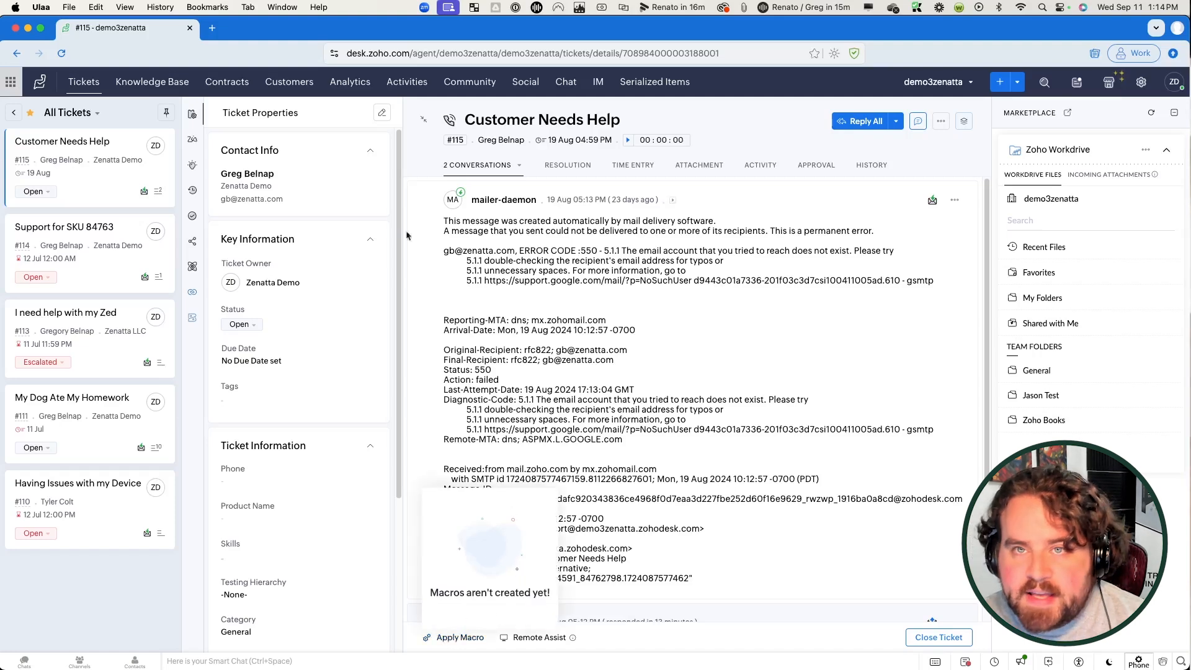
Step: Go to Setup's Macro Rules for the demo3zenatta department
click(1141, 82)
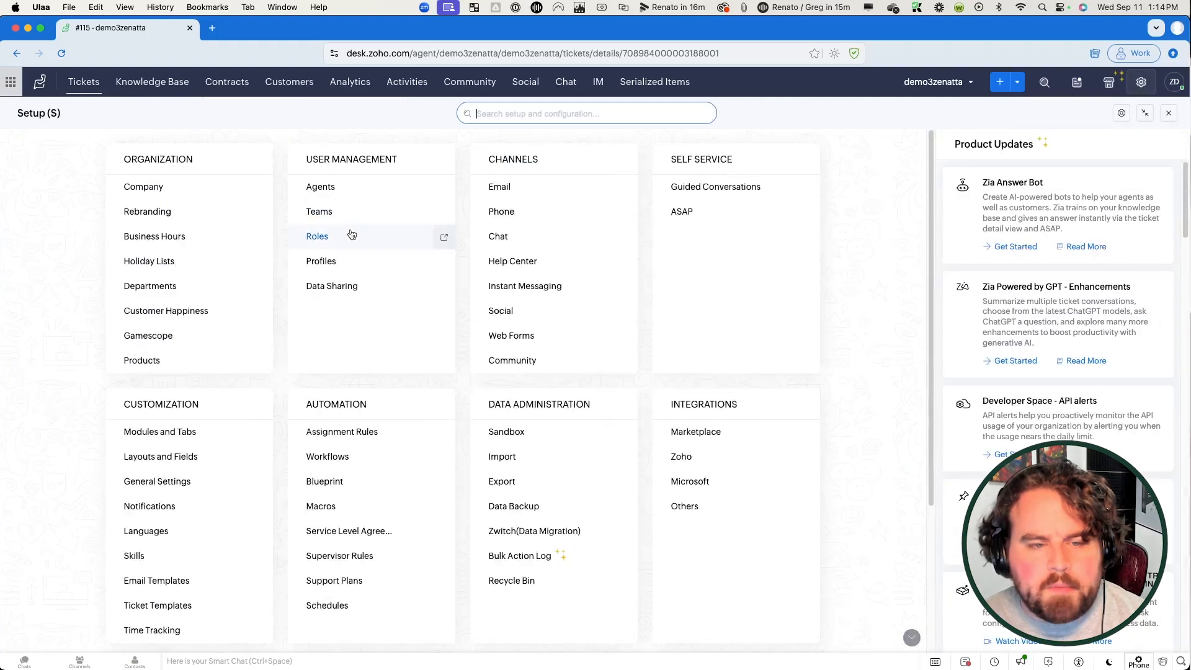
click(323, 507)
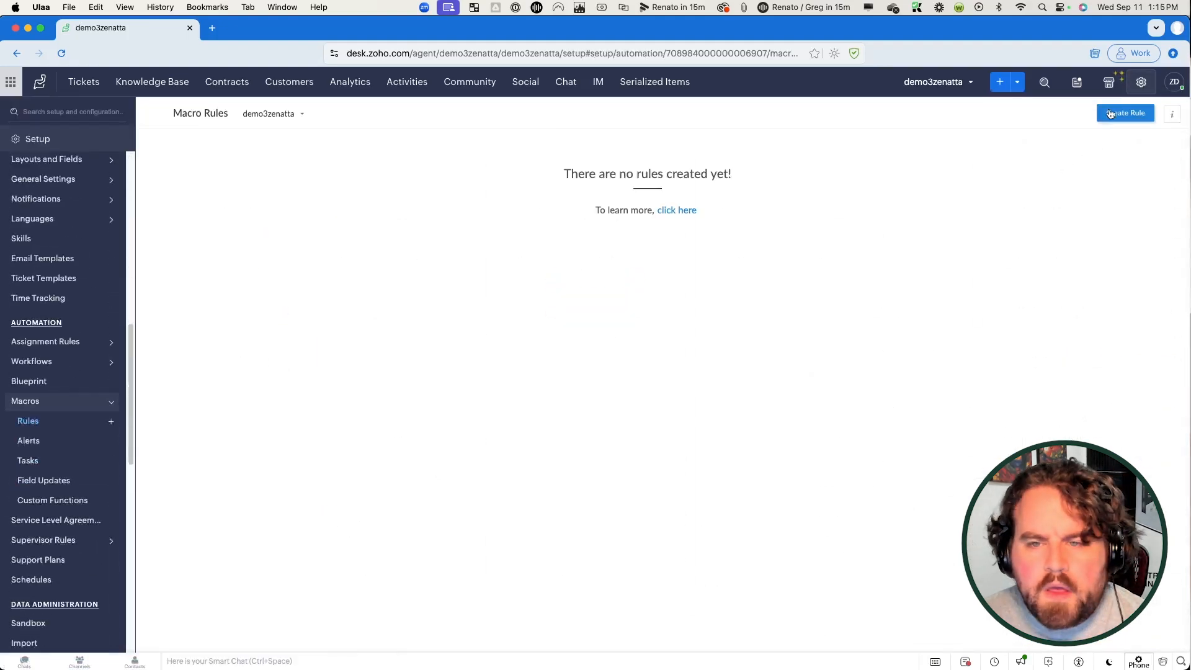
click(279, 115)
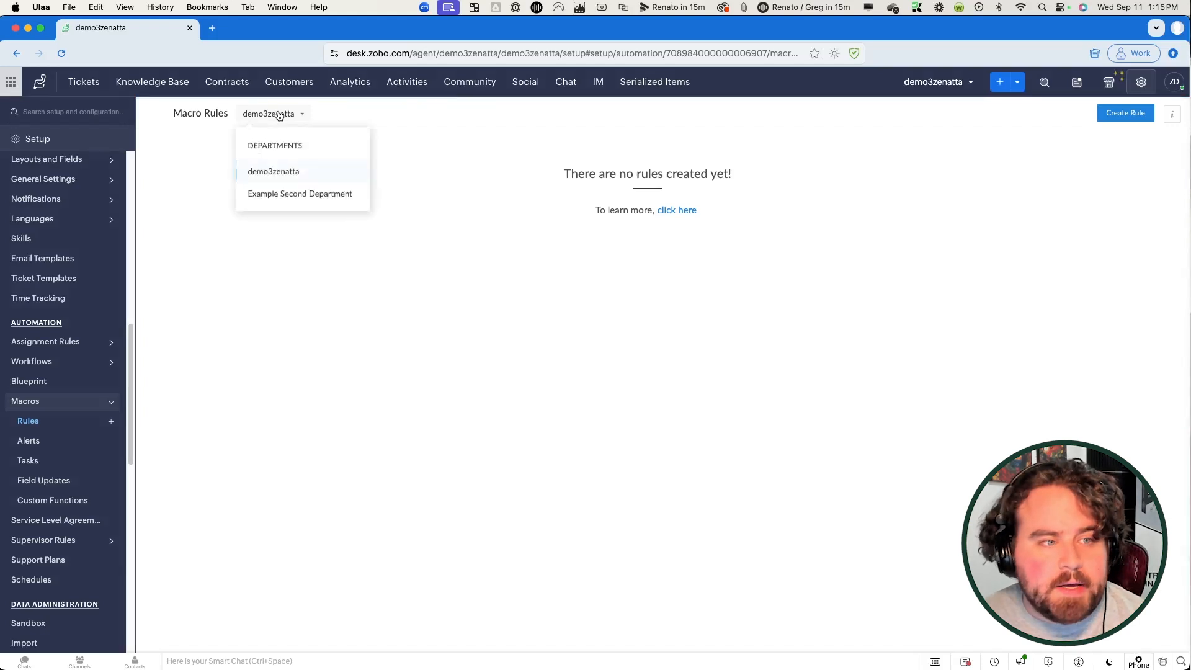
click(302, 174)
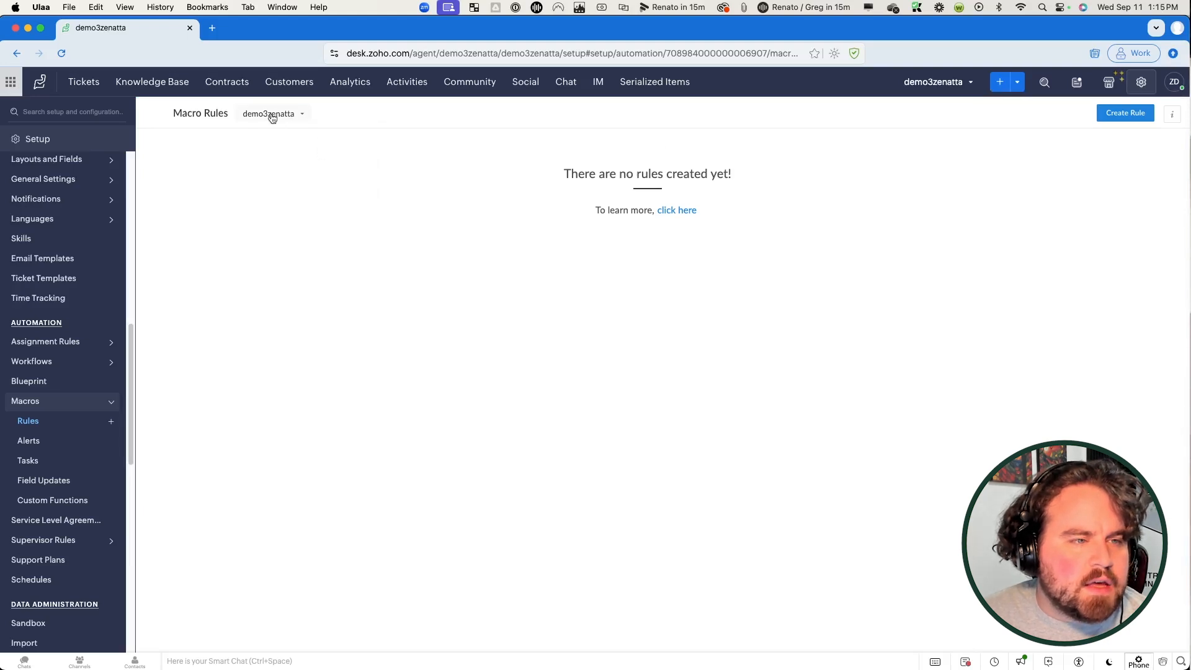
Step: Create a new macro rule named 'Move to 2nd Department'
click(1116, 114)
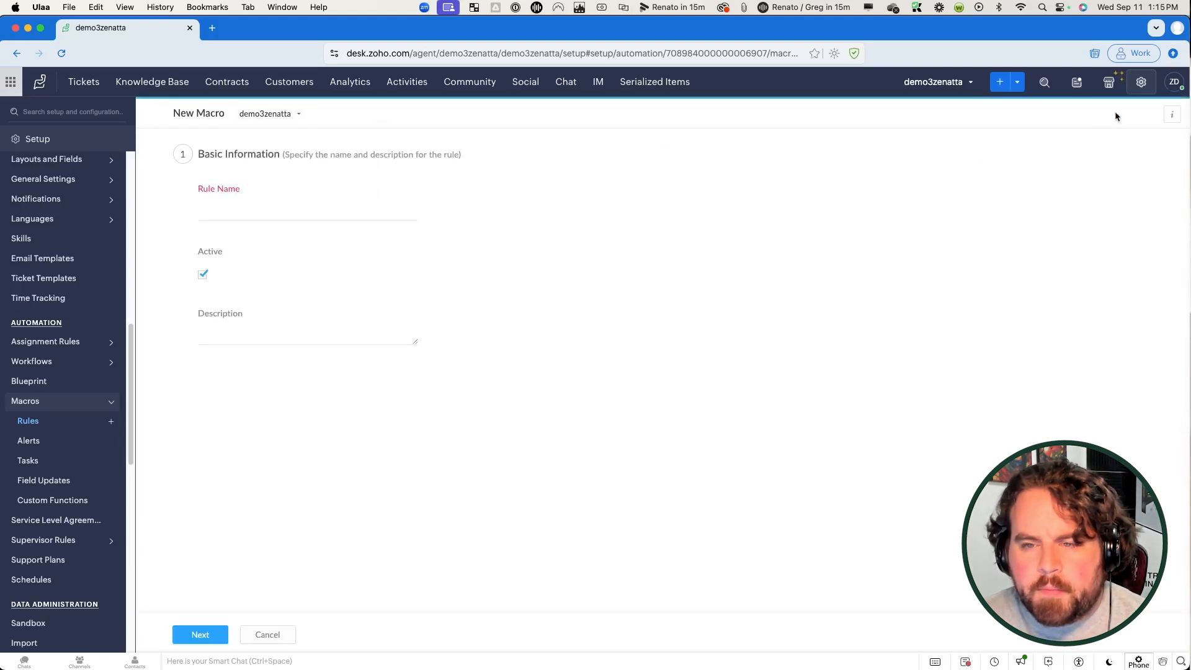
click(265, 210)
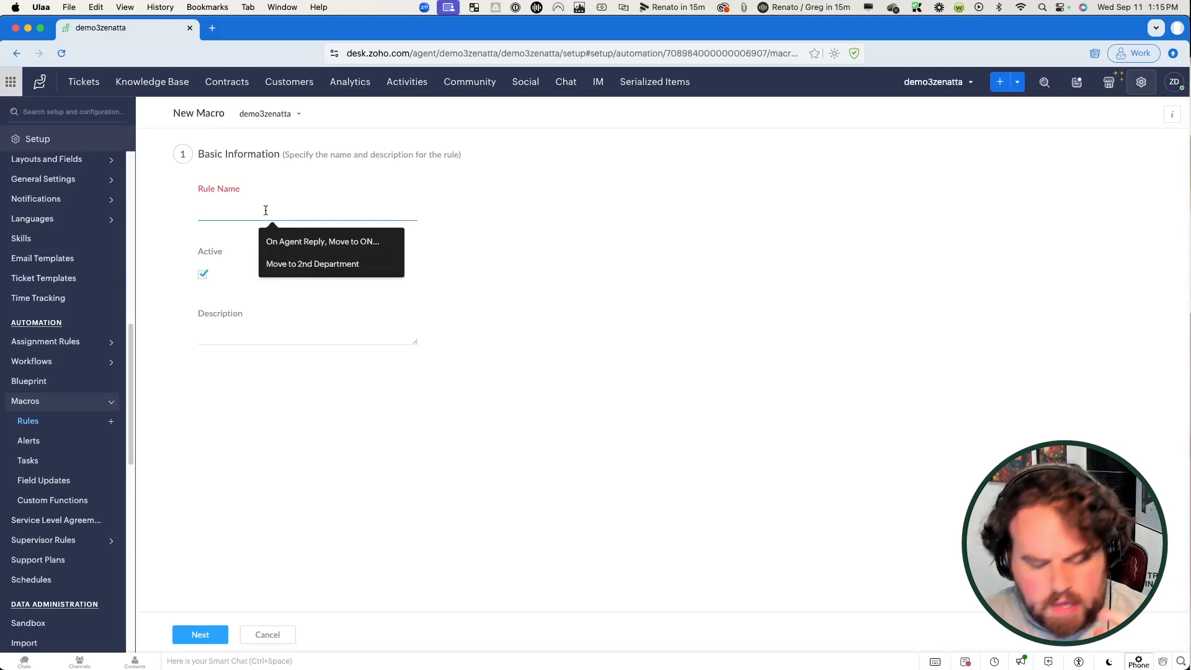
text(Mo)
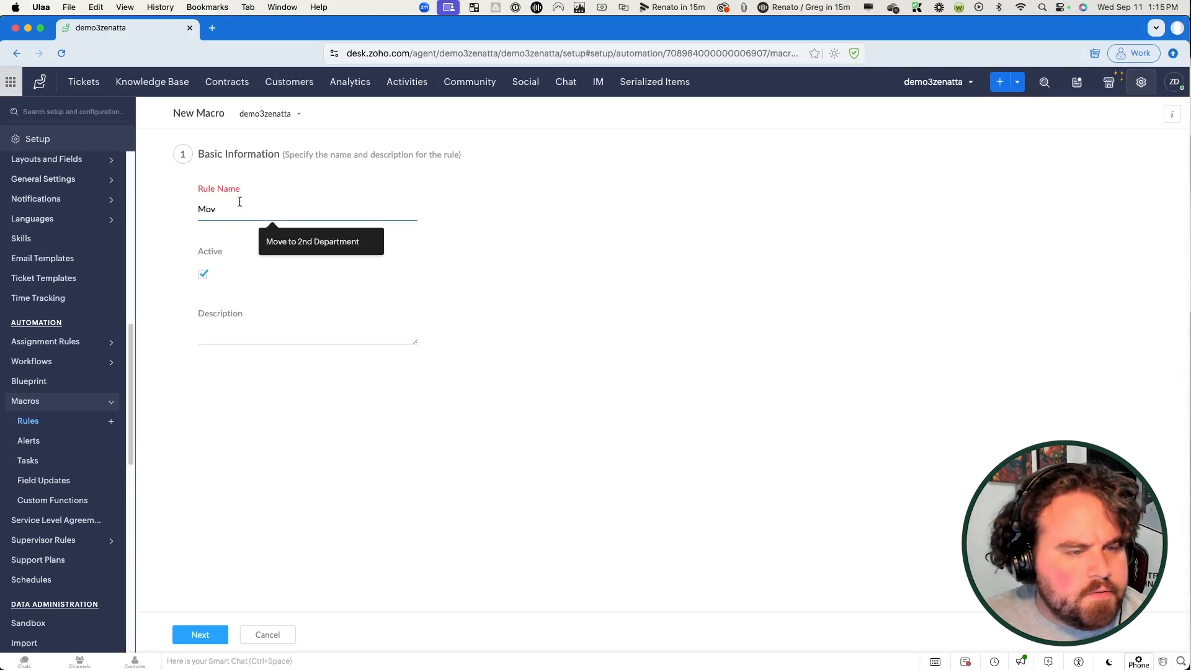
text(v)
click(291, 239)
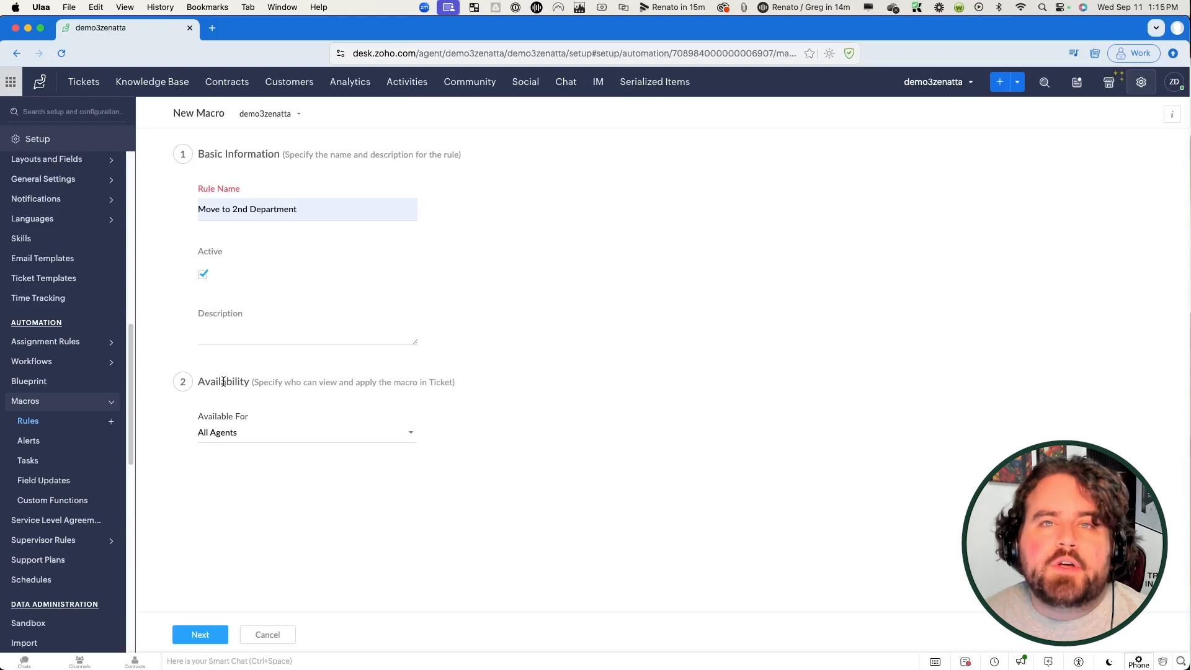
Step: Limit the macro to Specific Agents by the Manager role, then continue to Actions
click(246, 437)
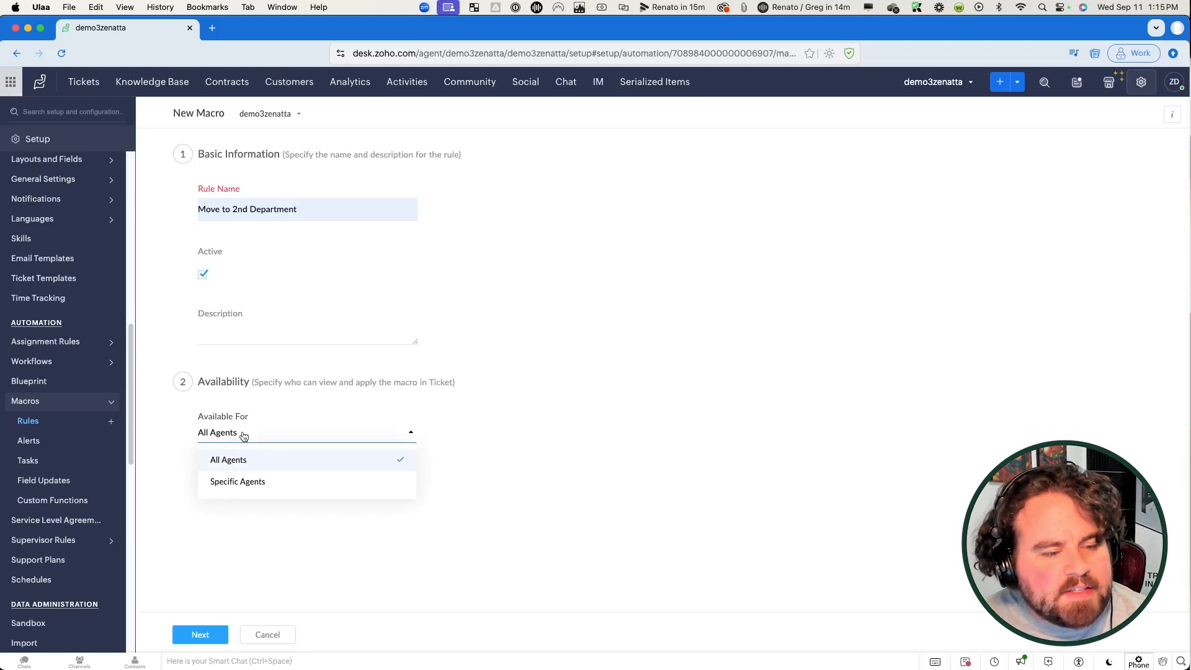
click(255, 485)
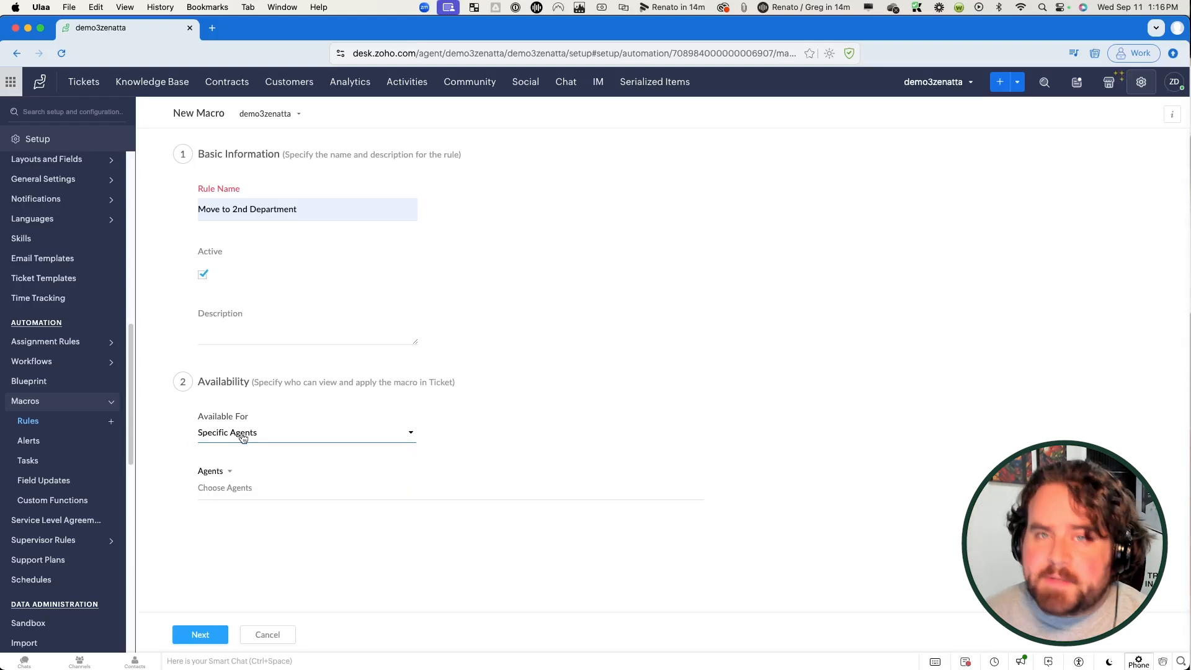
click(243, 488)
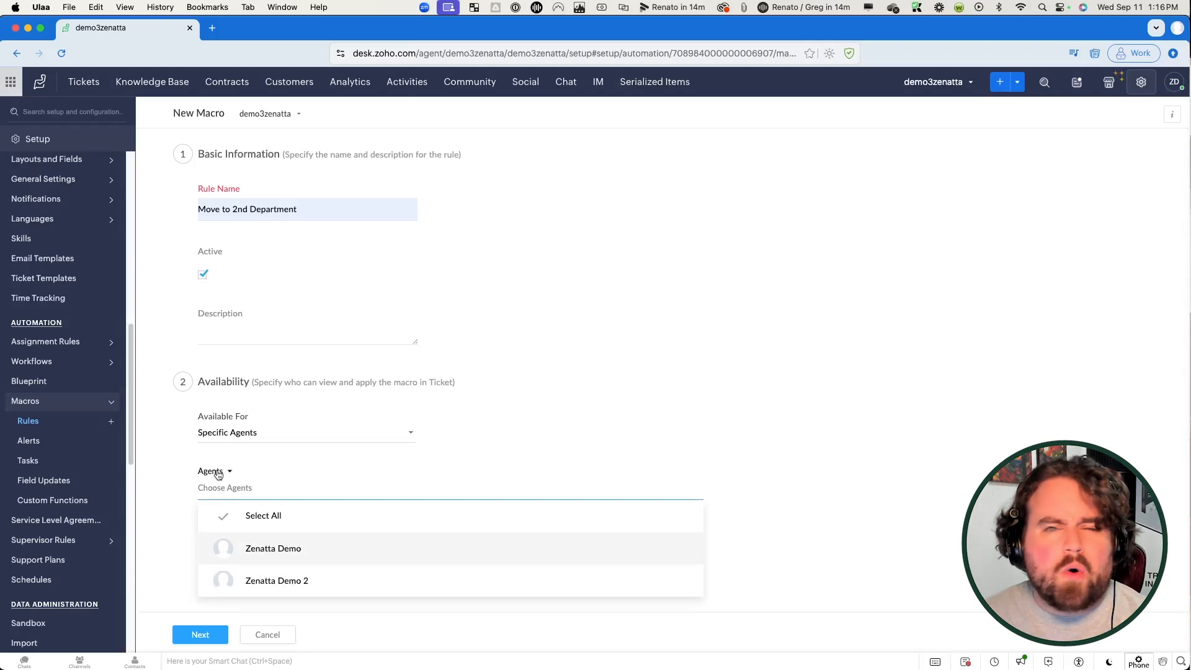
click(218, 473)
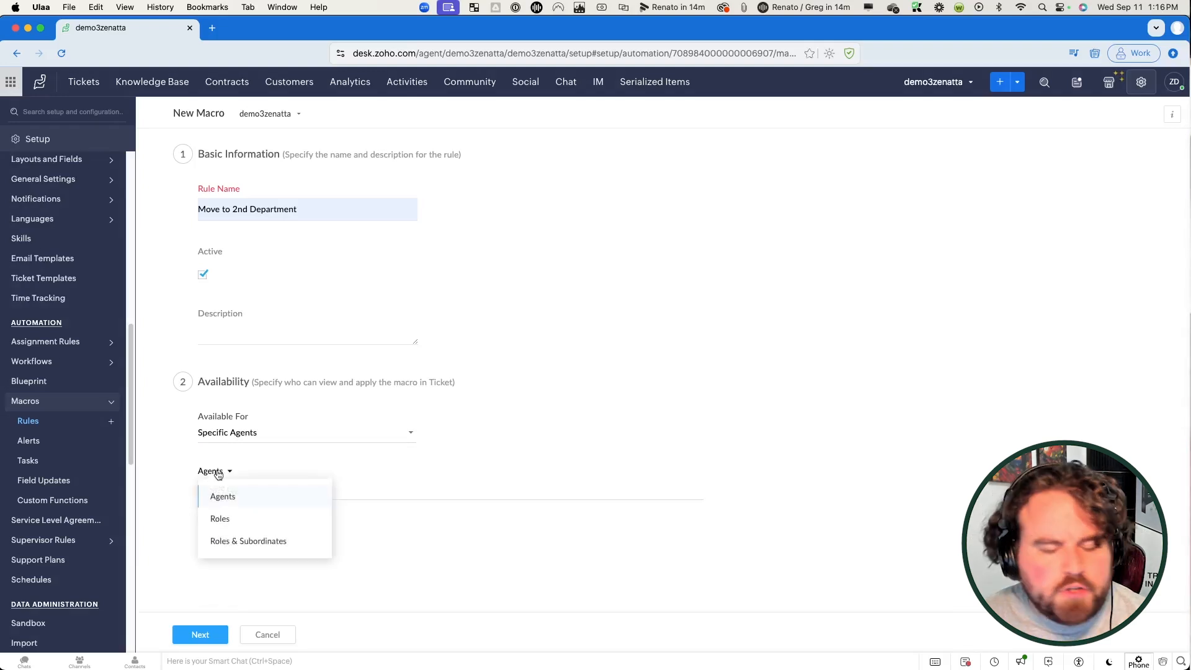
click(236, 519)
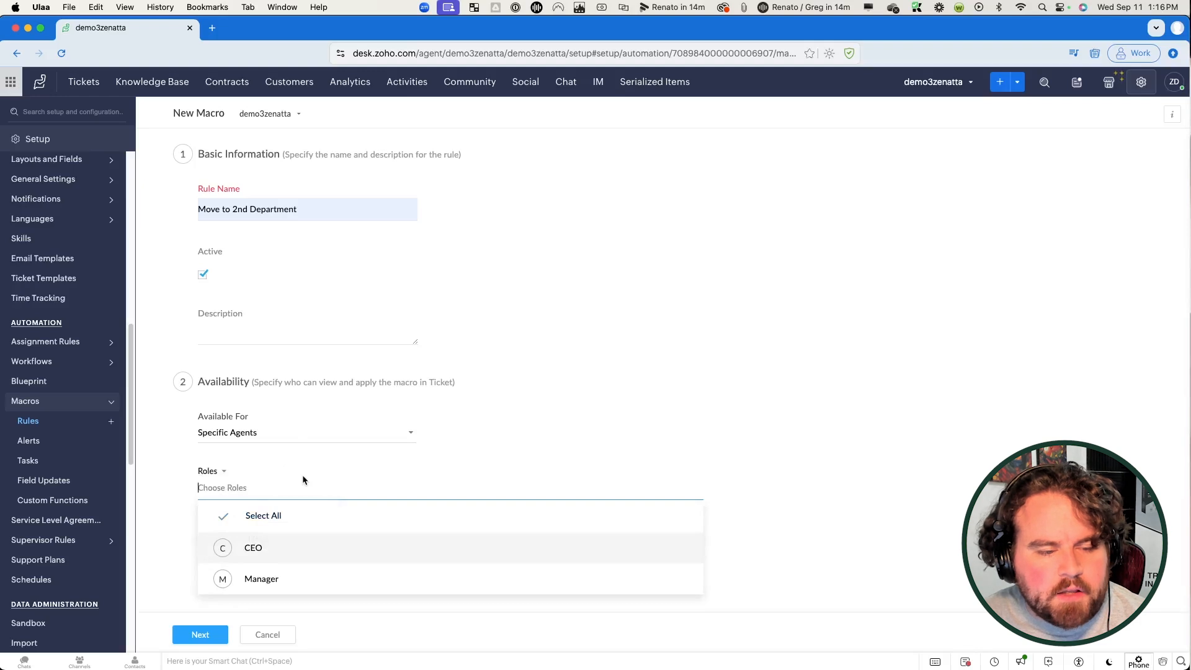
click(284, 579)
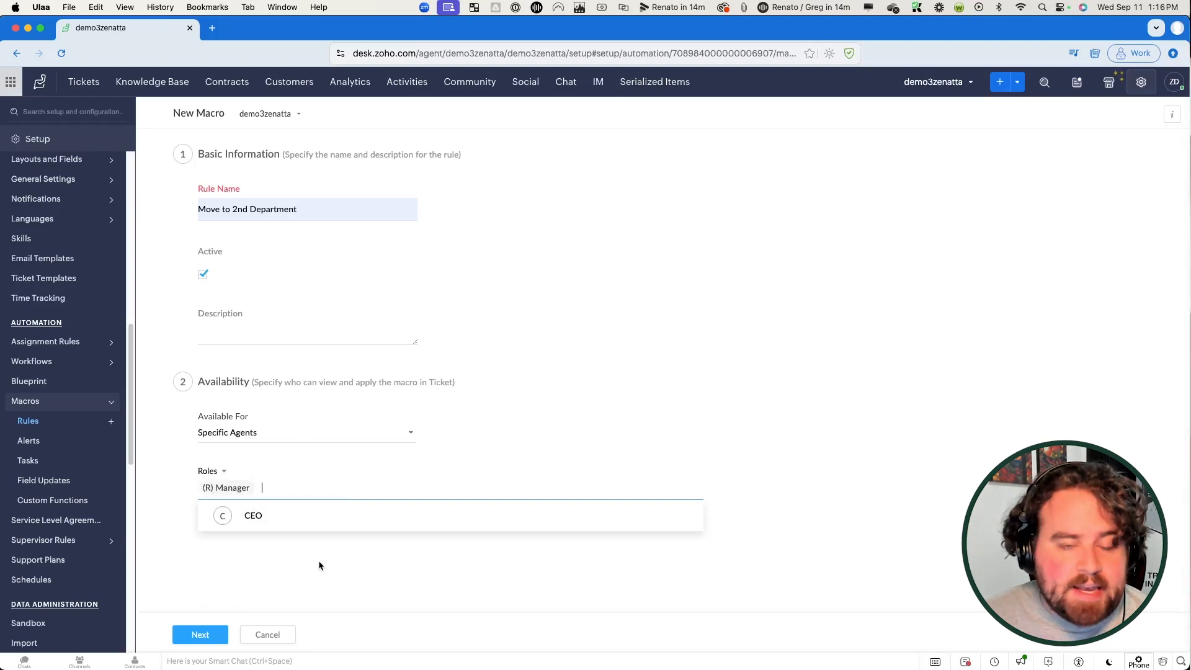
click(230, 561)
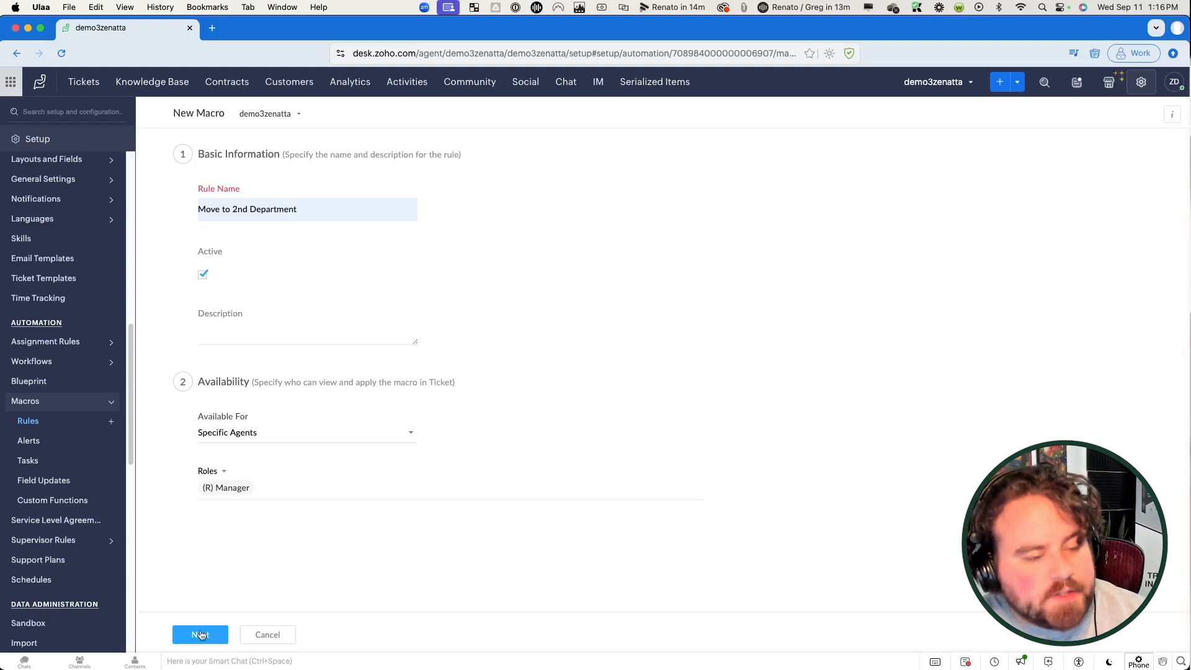
click(200, 634)
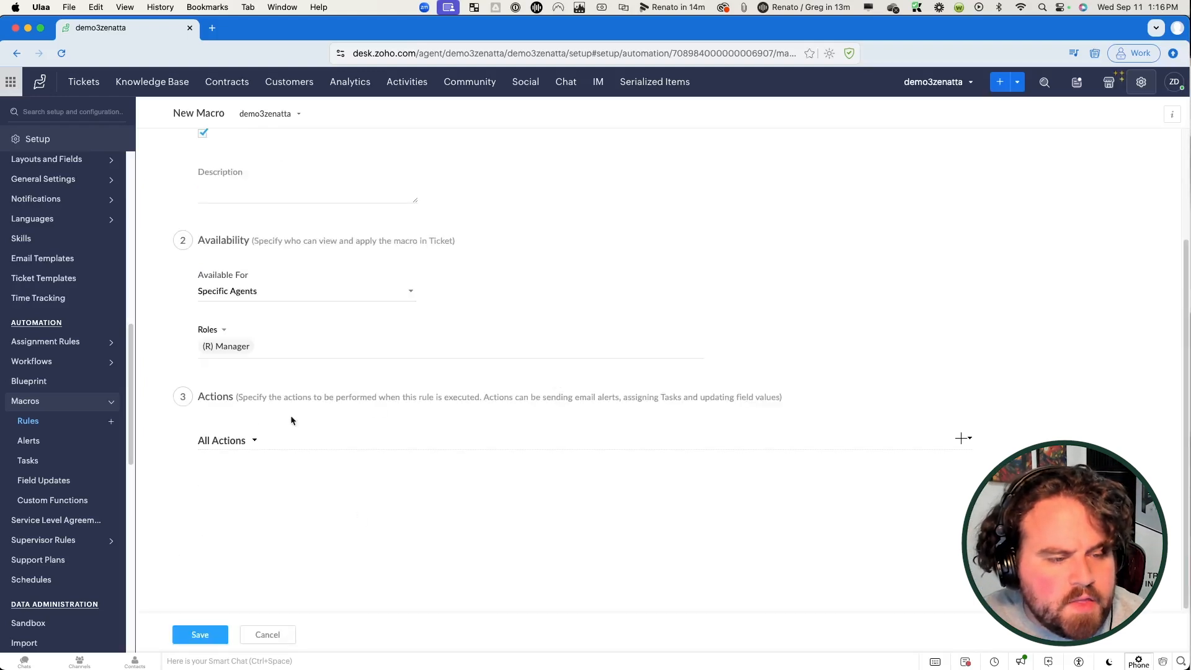
Step: Add a Move Department action to the macro
click(962, 439)
scroll(759, 407, down, 1)
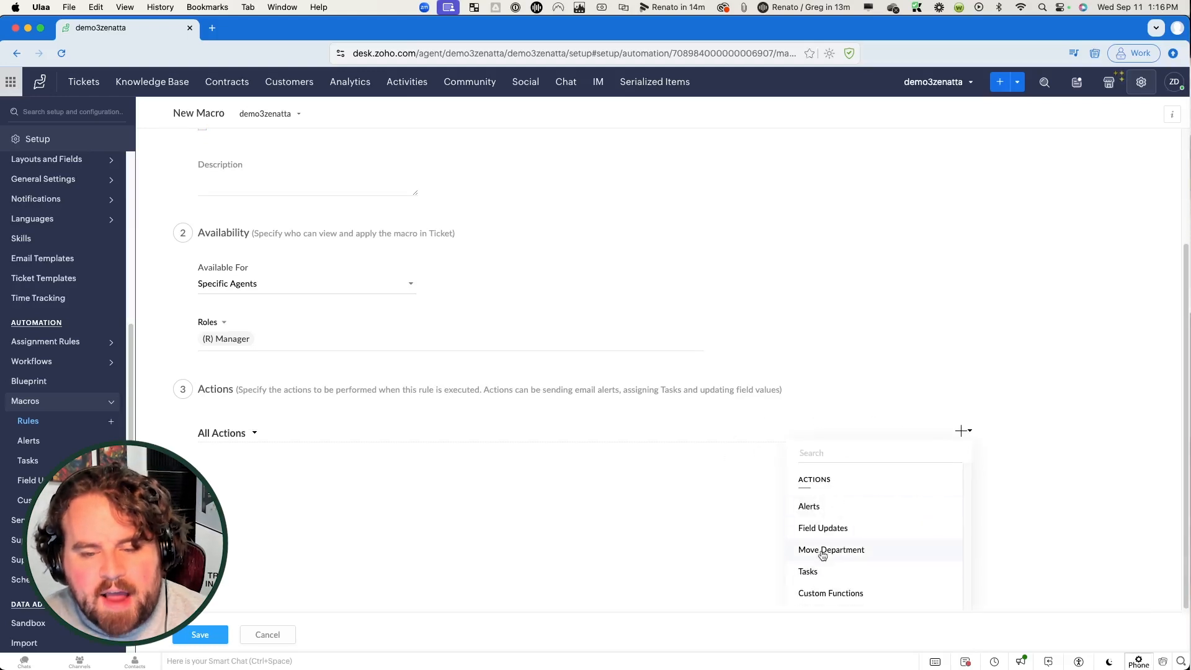
mouse_move(795, 507)
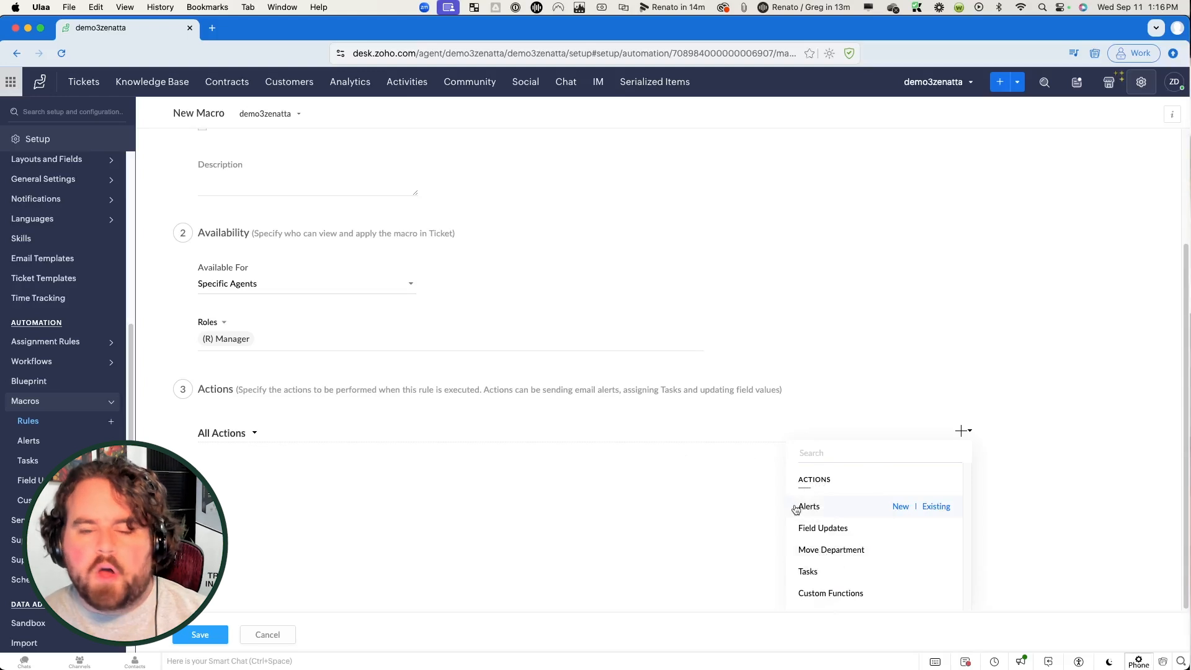
mouse_move(799, 528)
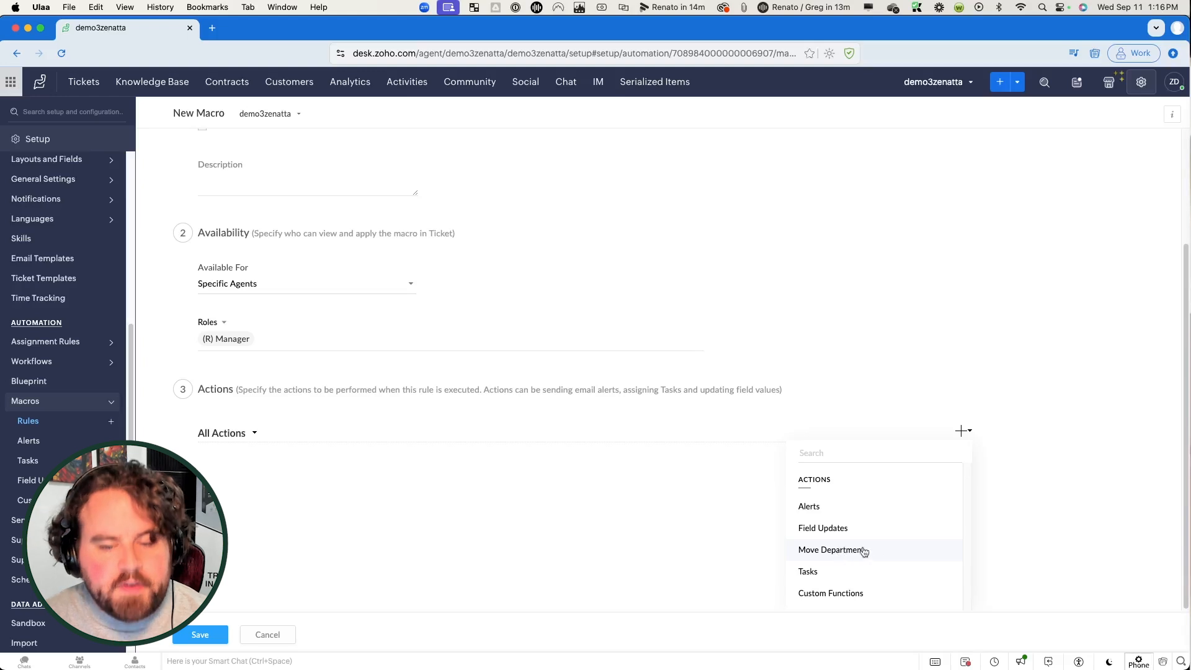
click(832, 551)
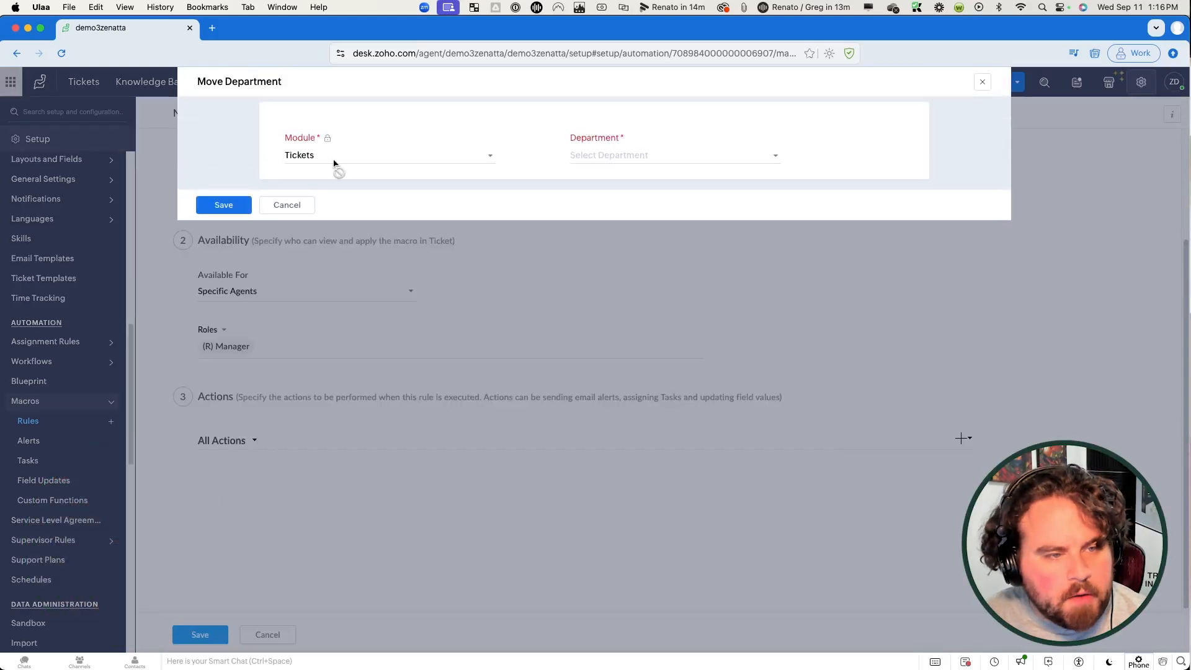
Step: Set the action's department and layout to Example Second Department, then save the macro
click(607, 158)
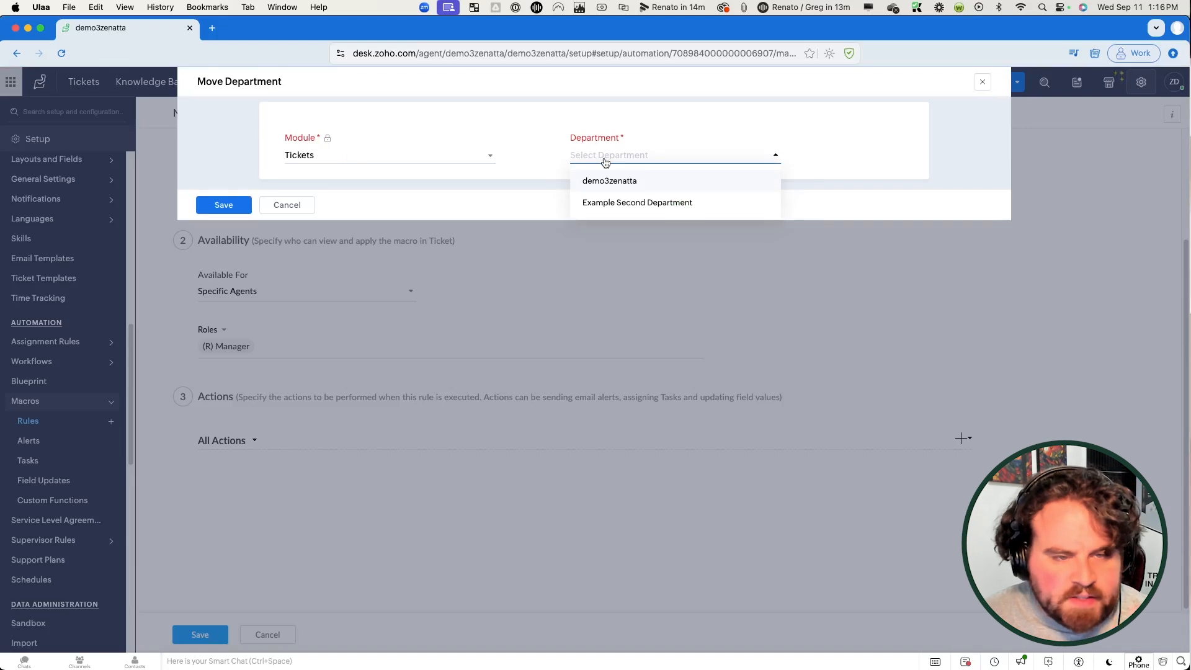
click(613, 205)
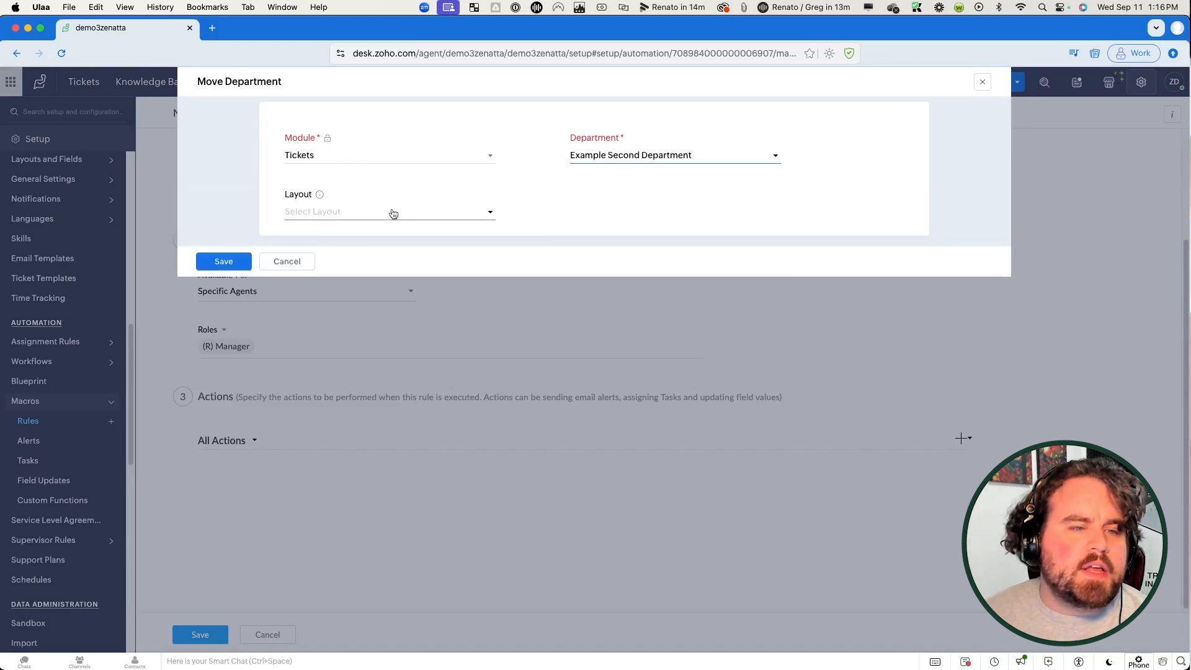
click(385, 219)
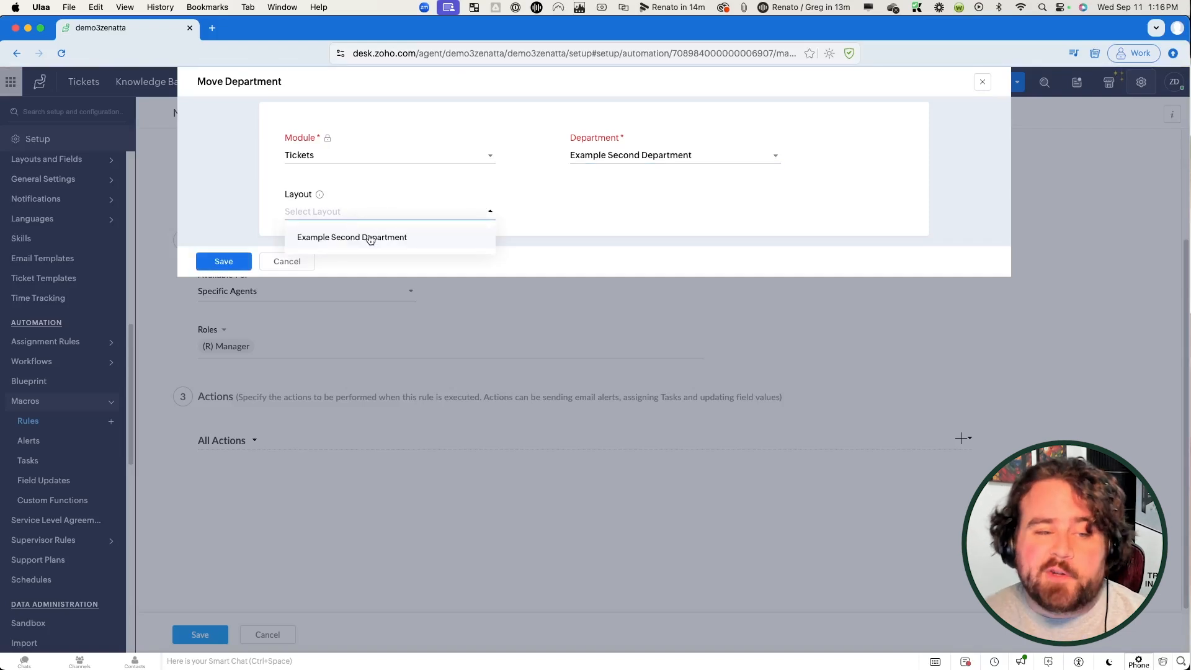
click(371, 238)
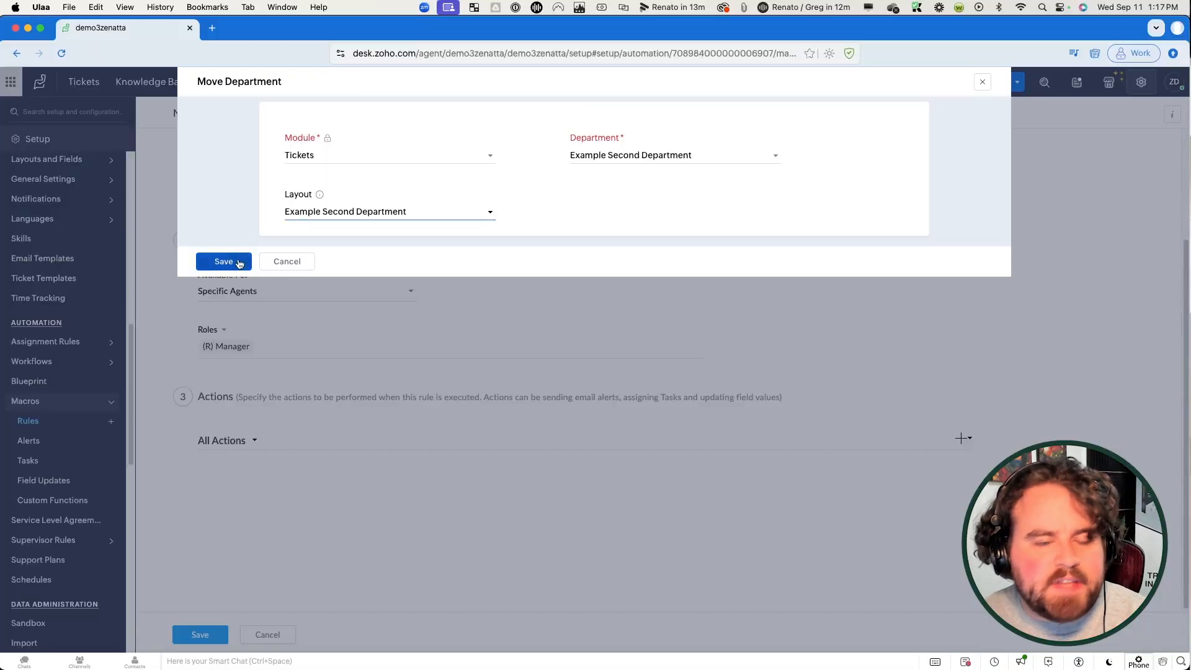
click(237, 263)
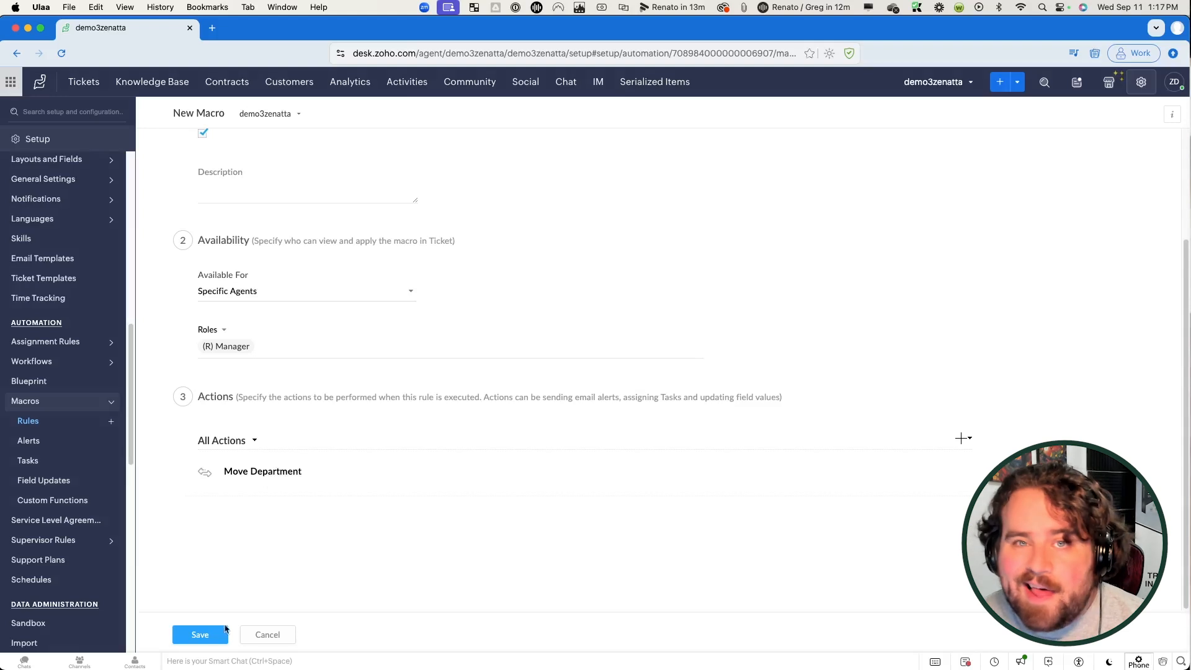
click(214, 636)
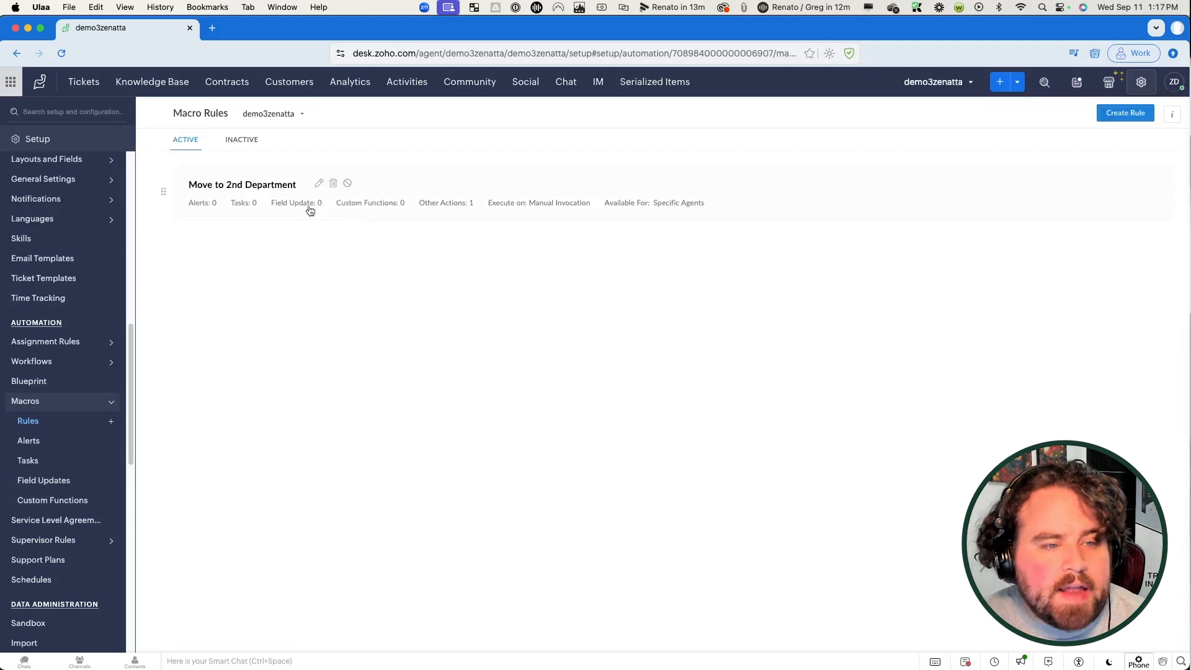
Step: Check Customer Needs Help for applicable macros, find none, and return to Setup
click(80, 92)
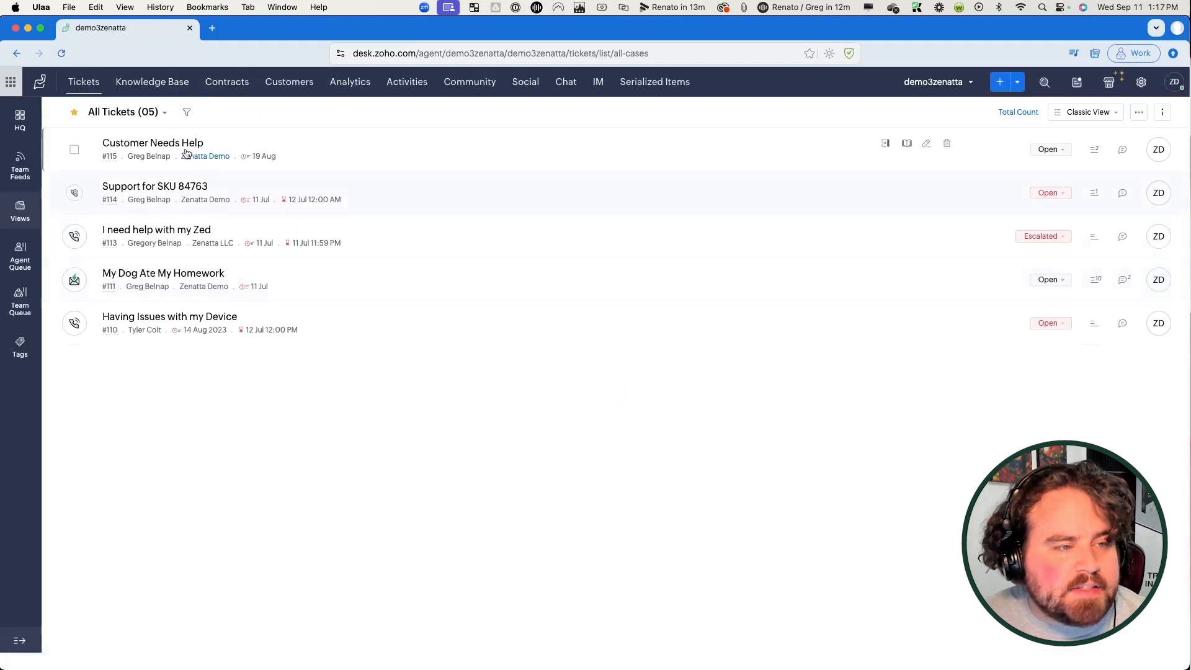
click(165, 142)
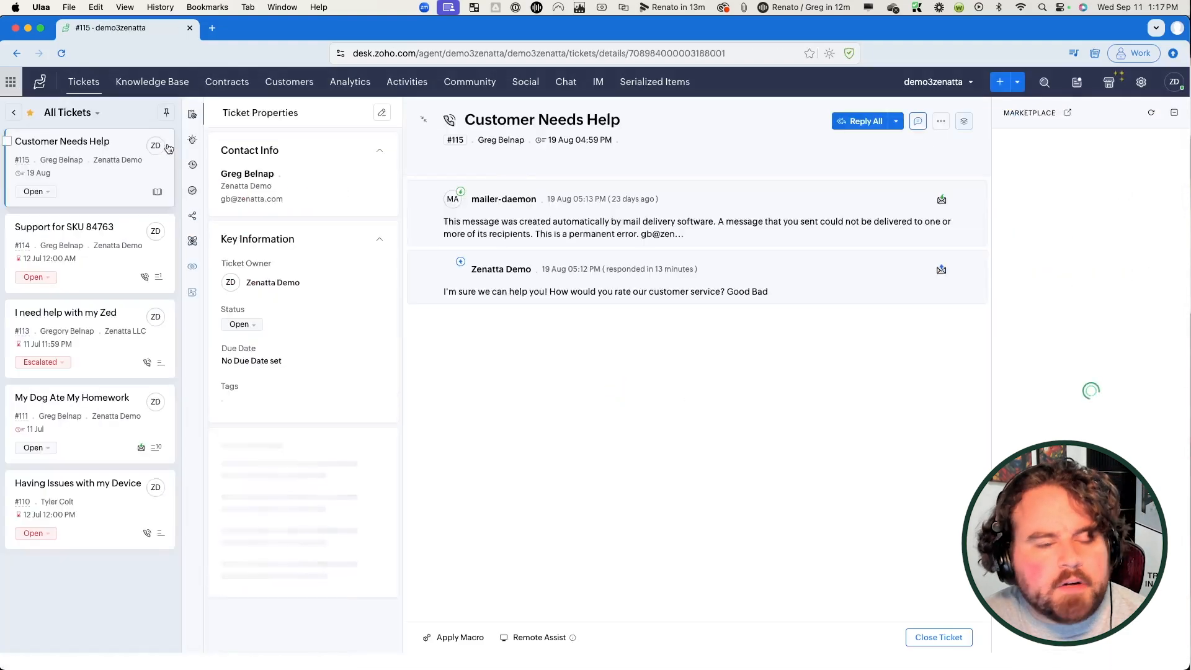
click(460, 641)
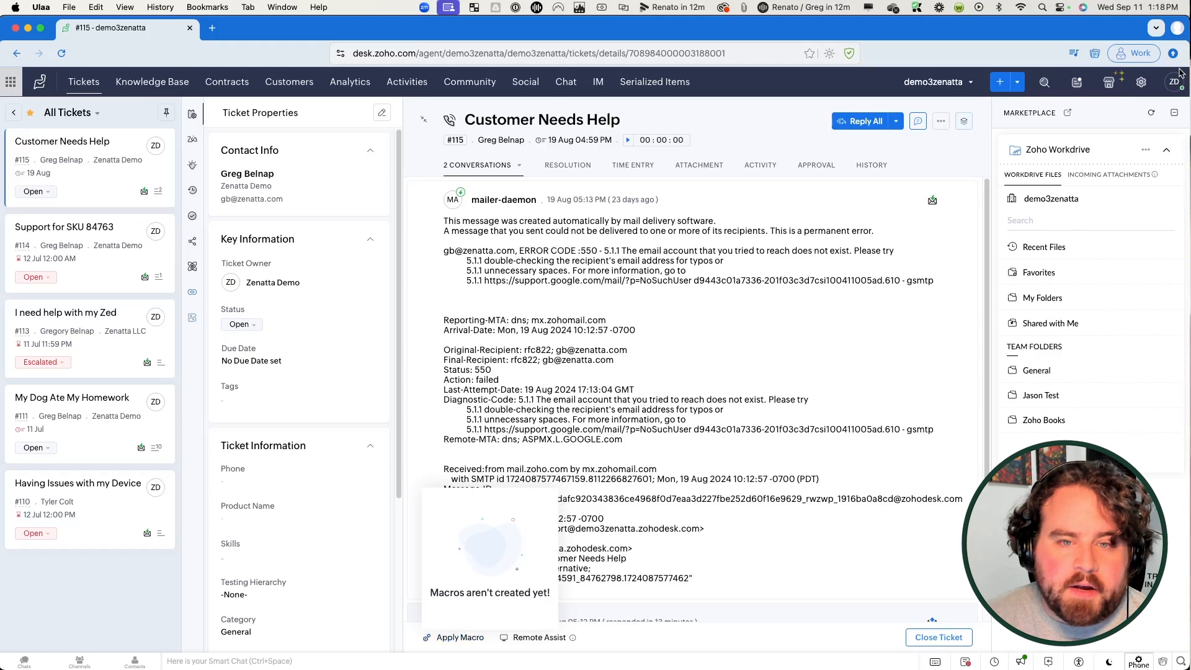
click(1140, 90)
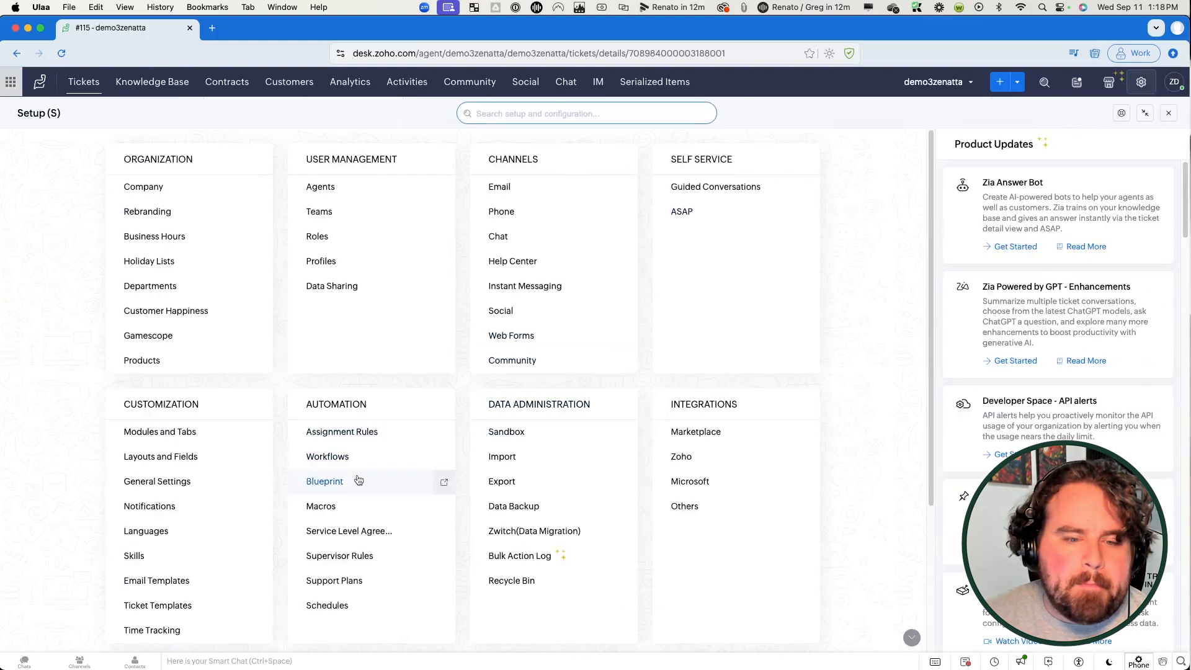
Step: Add the CEO role alongside Manager to the Move to 2nd Department macro's availability
click(340, 505)
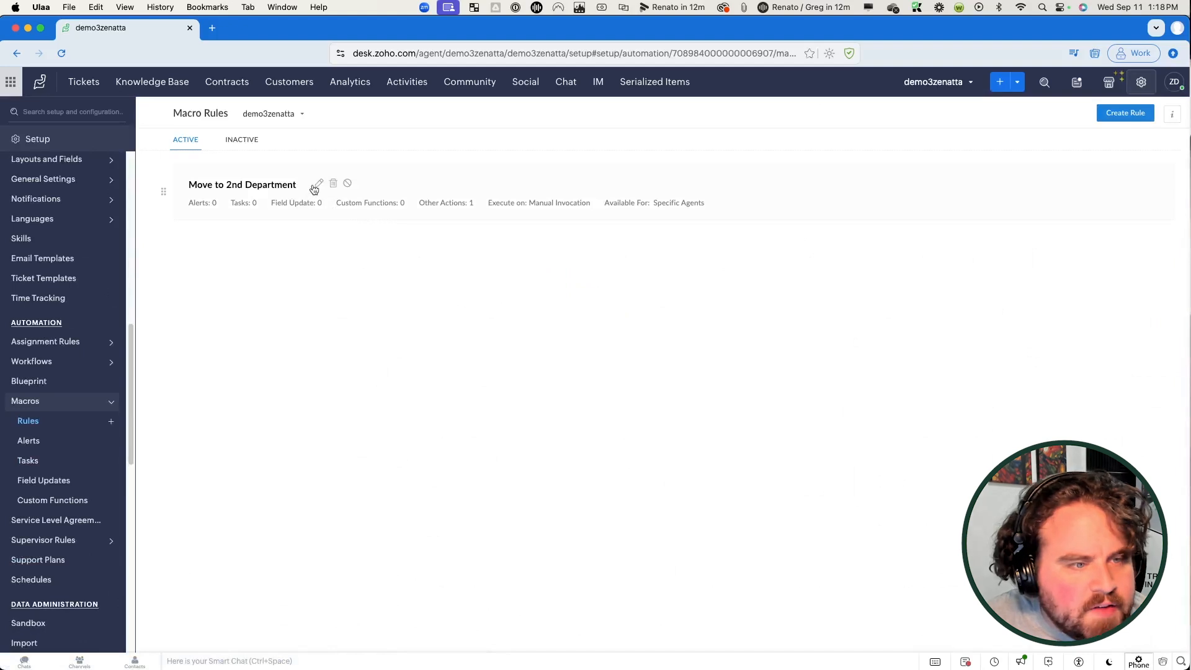
click(318, 185)
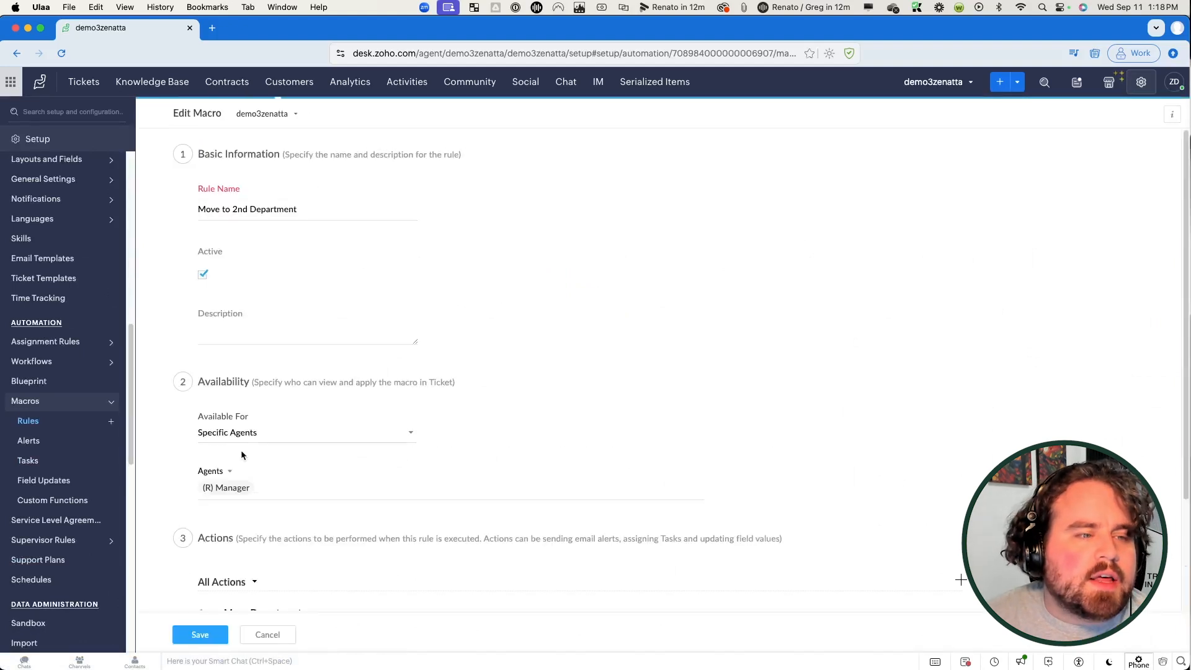
click(291, 498)
scroll(292, 498, down, 3)
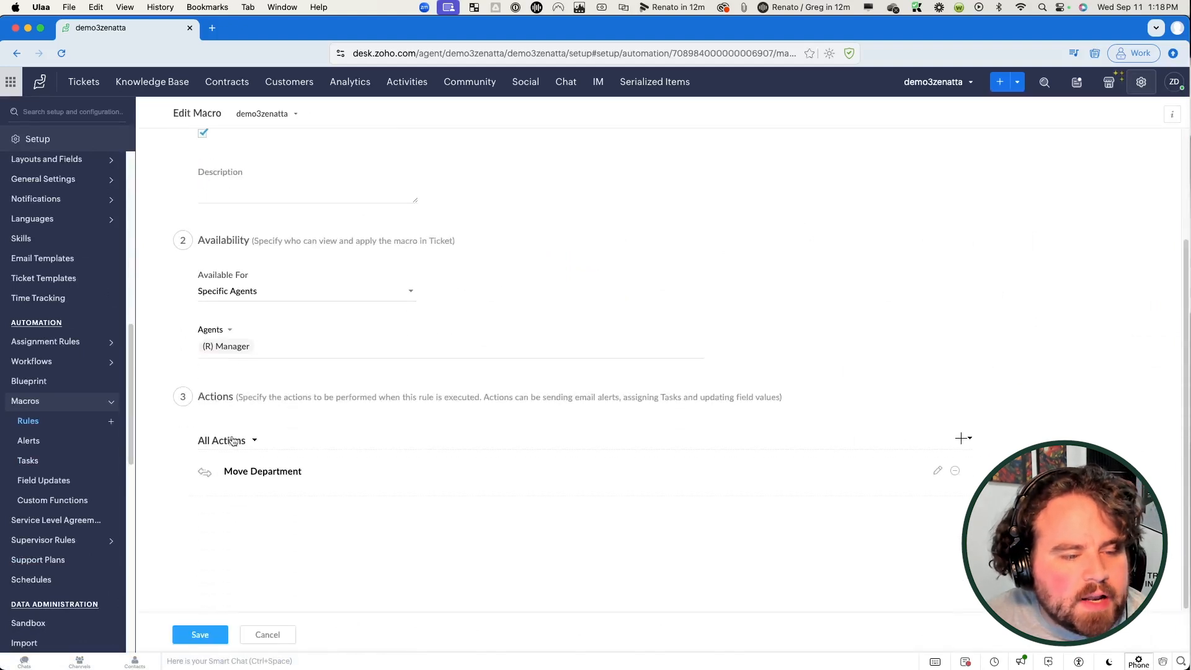
click(282, 349)
click(217, 330)
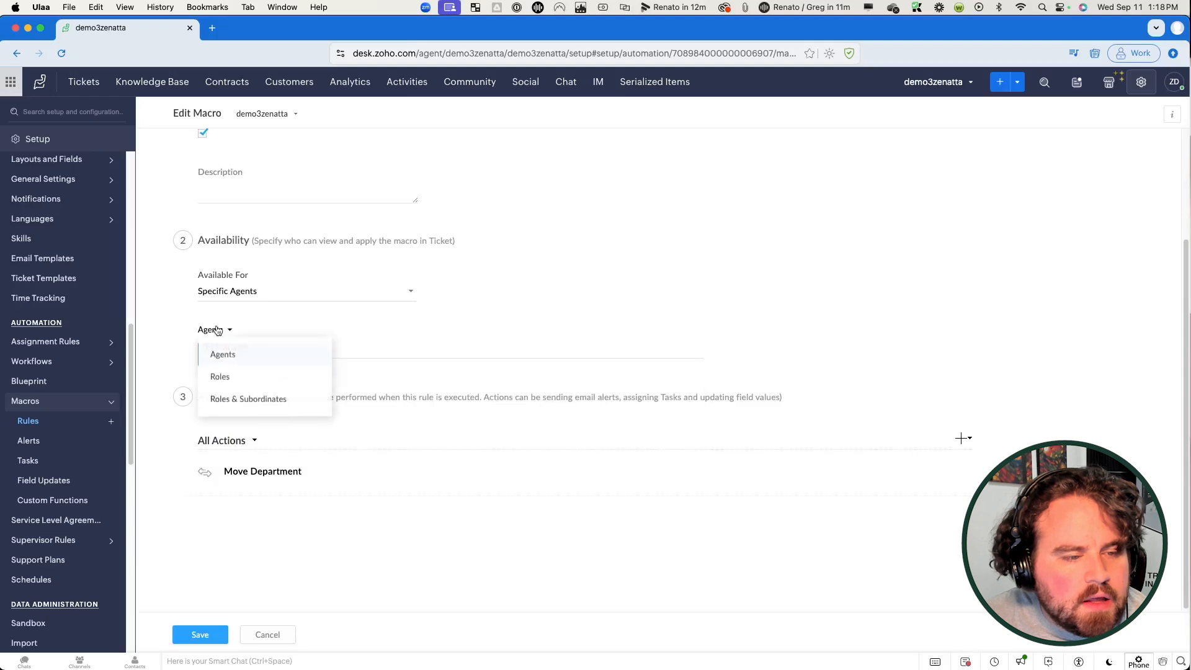
click(229, 379)
click(246, 376)
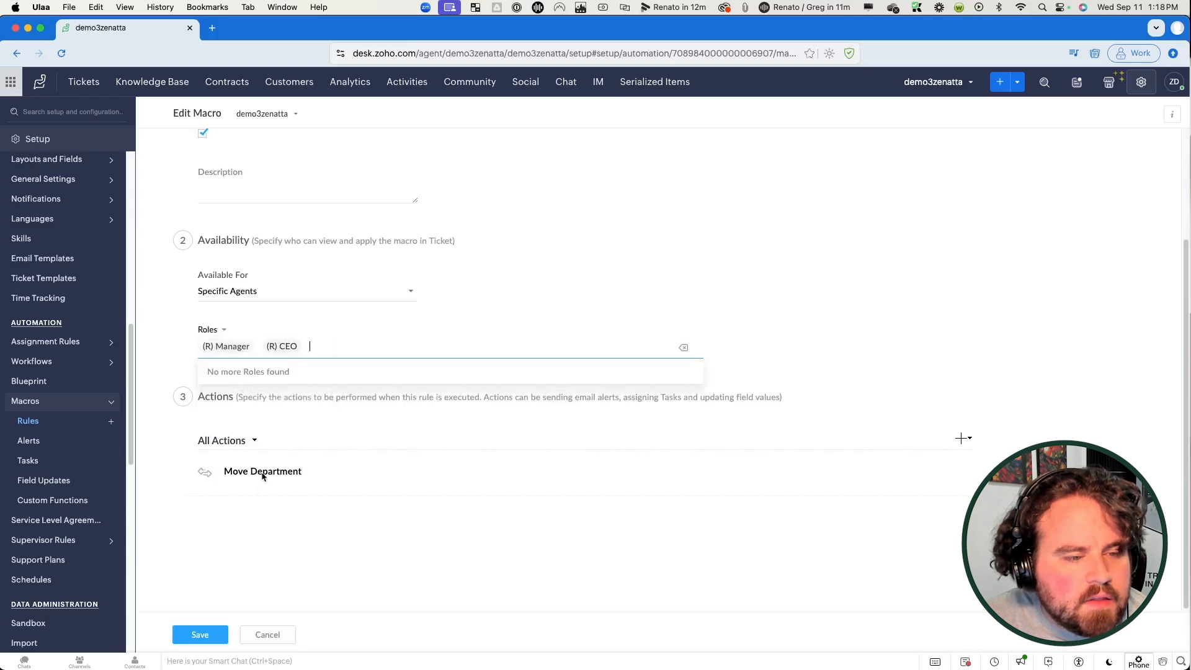
click(200, 634)
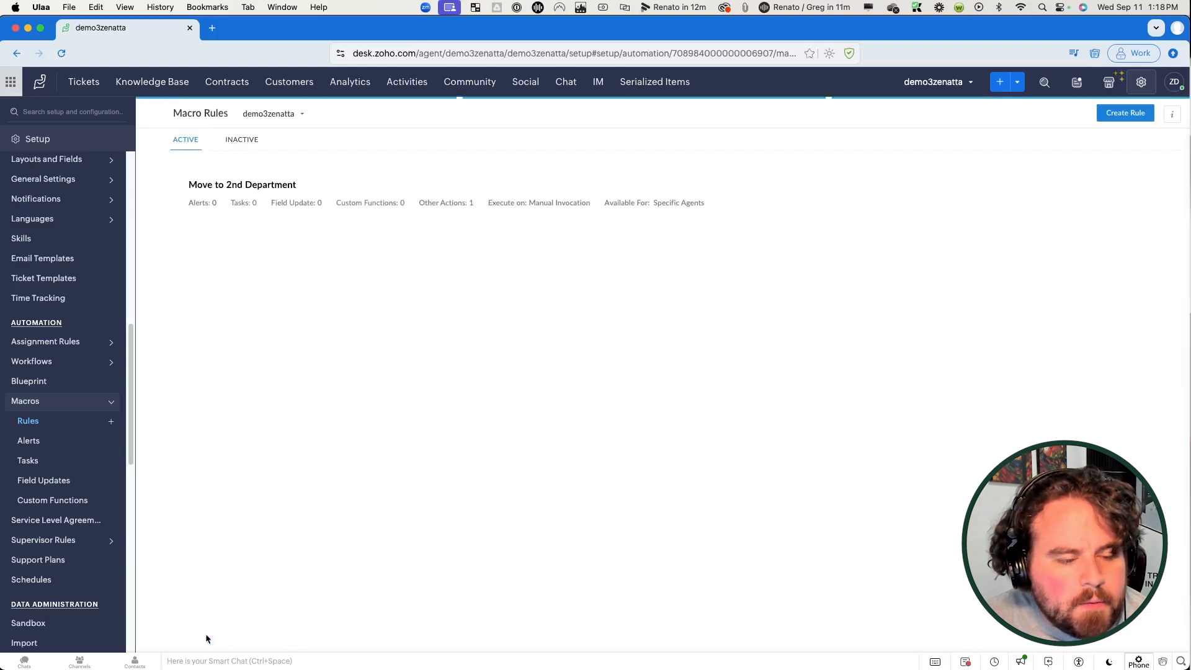
click(90, 84)
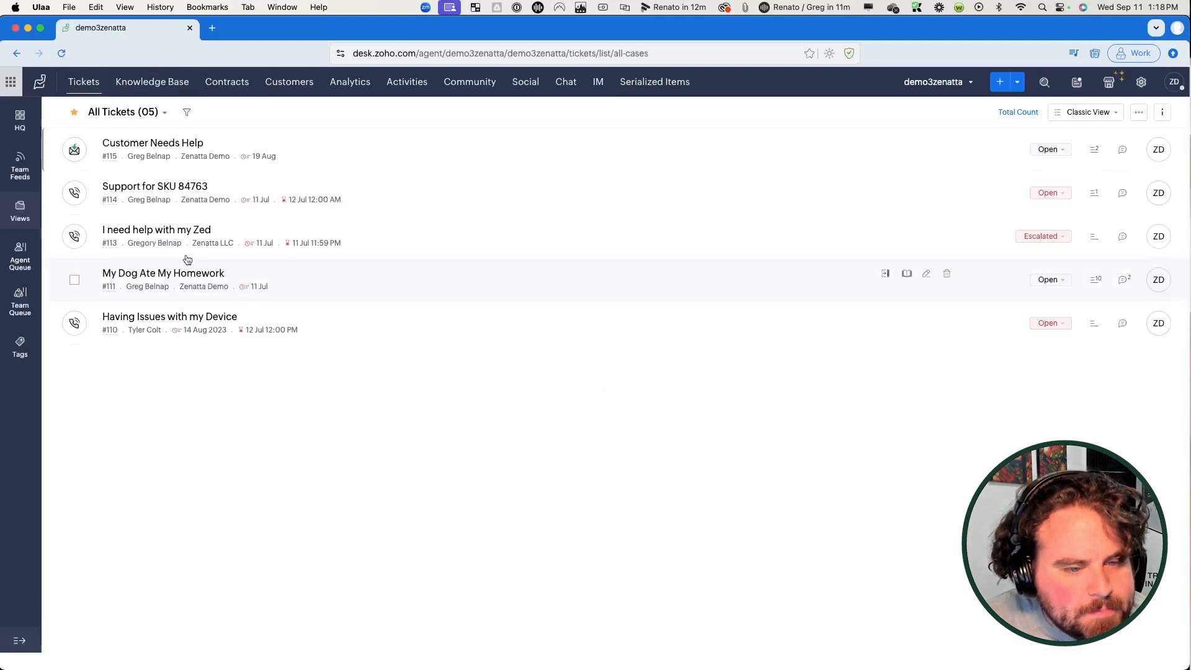
Step: Apply the Move to 2nd Department macro to Customer Needs Help and review its changes
click(159, 148)
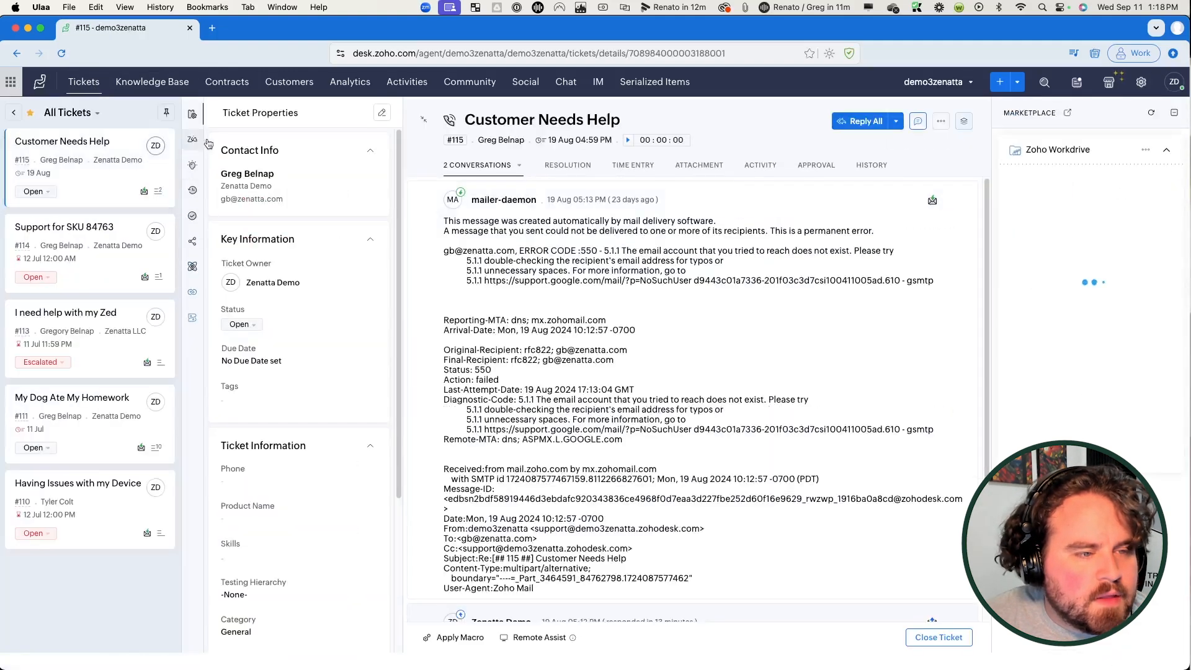
click(458, 637)
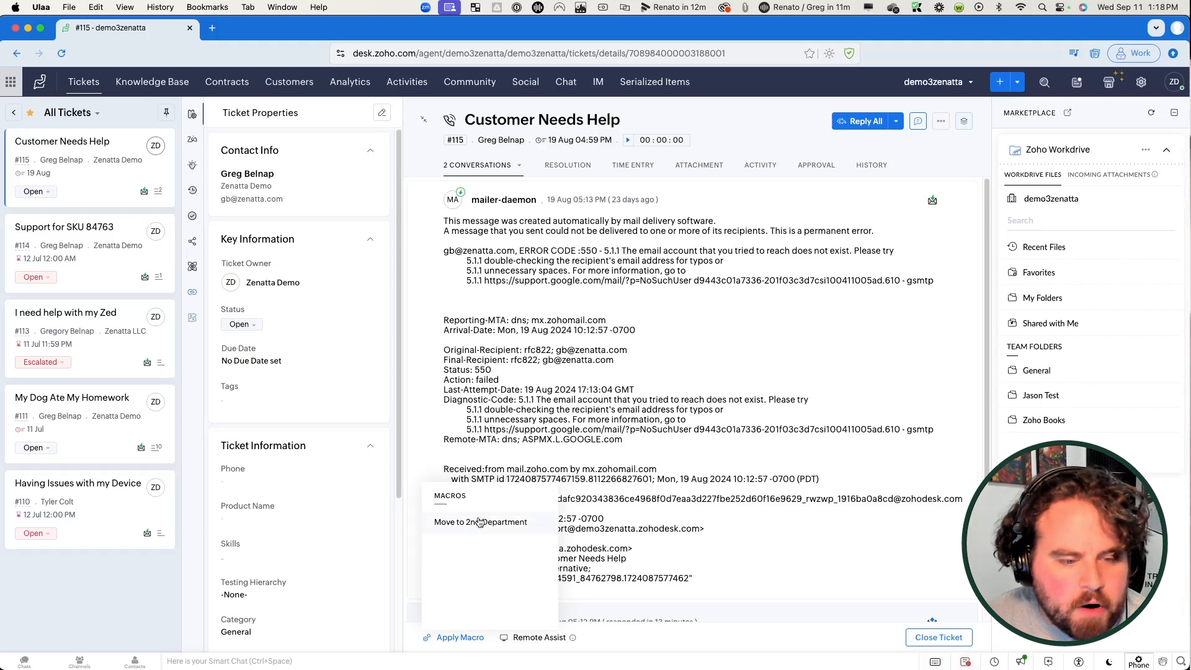
click(479, 523)
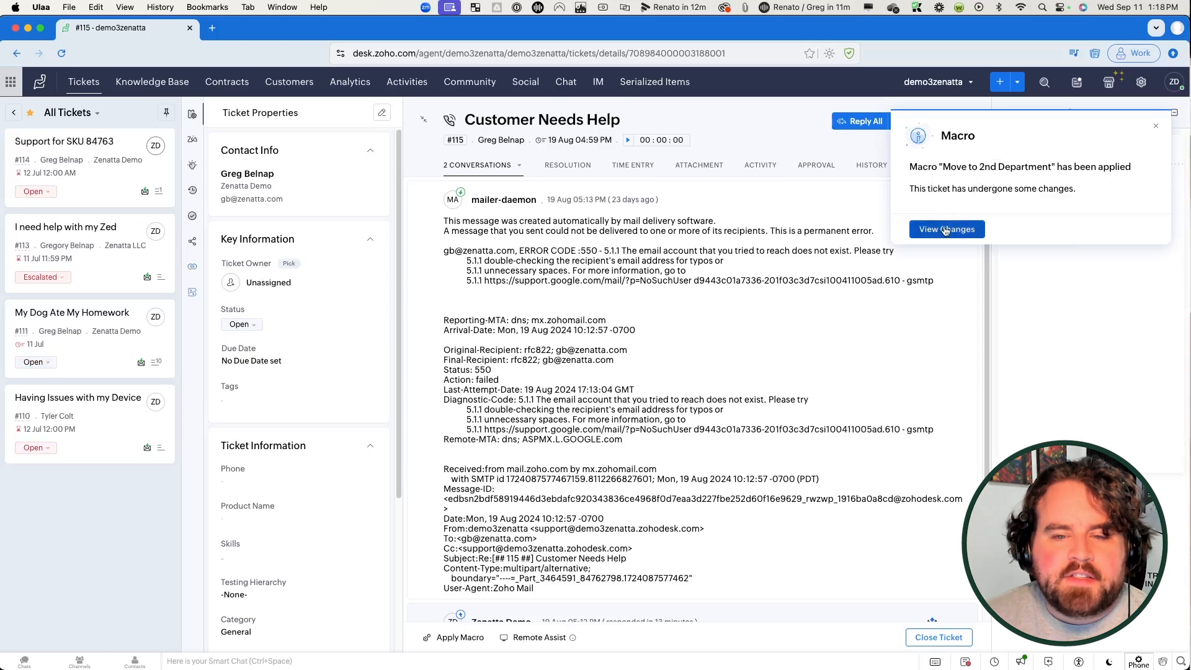
click(945, 228)
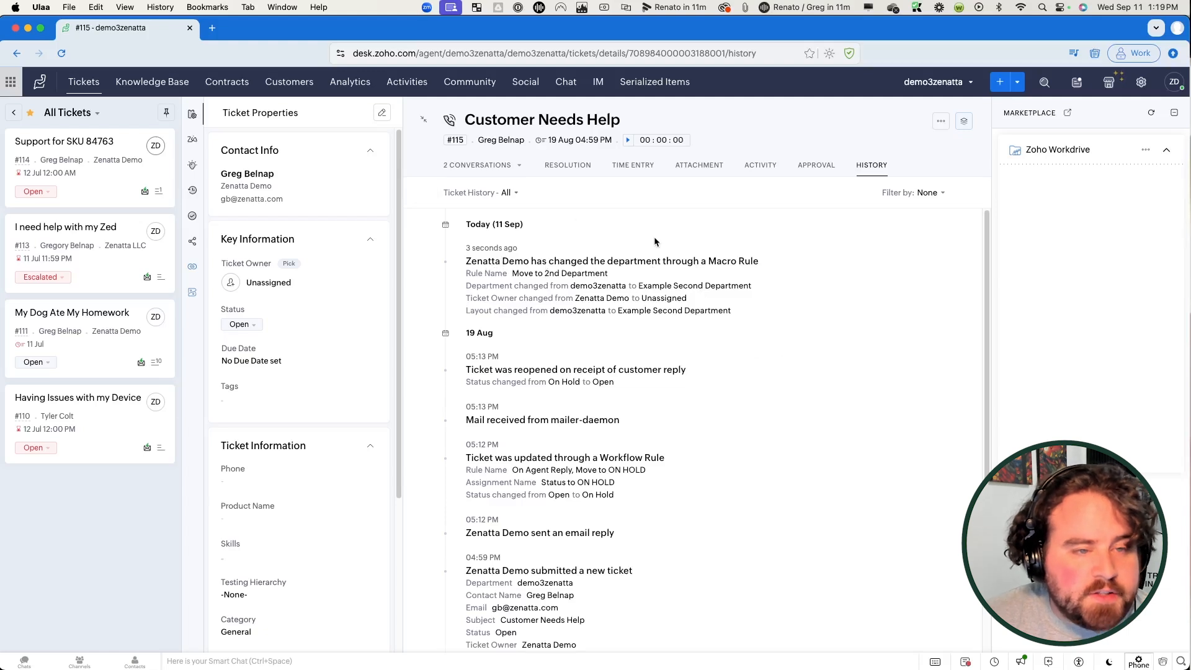
Step: Show the ticket list for Example Second Department
click(85, 82)
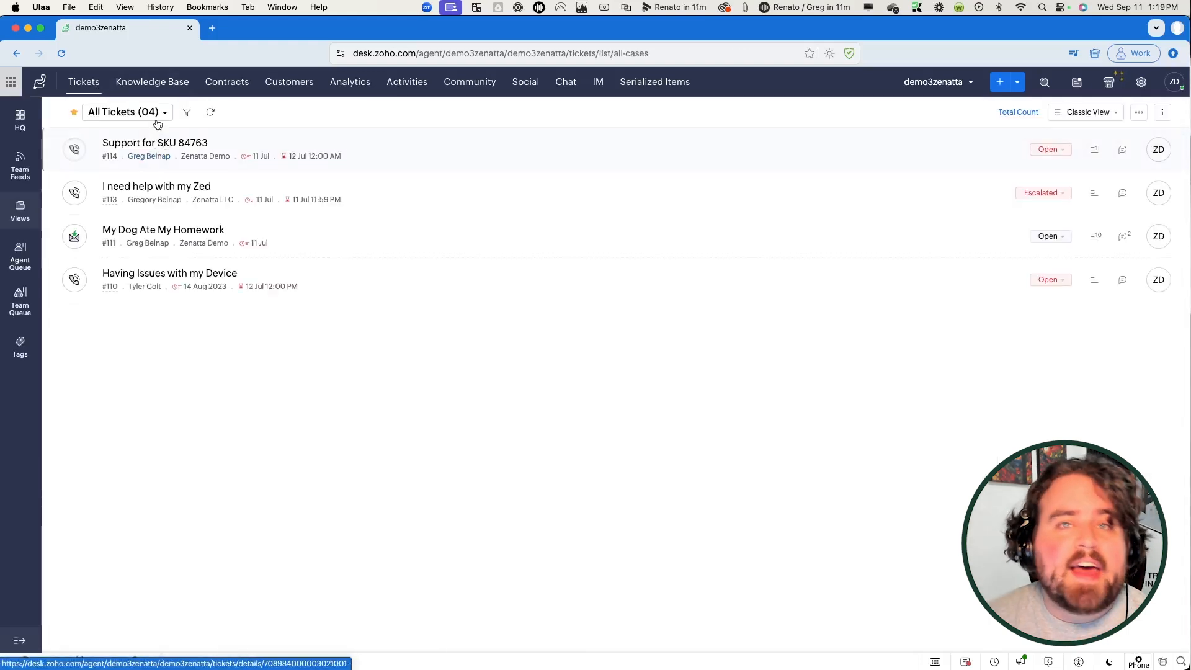
click(920, 89)
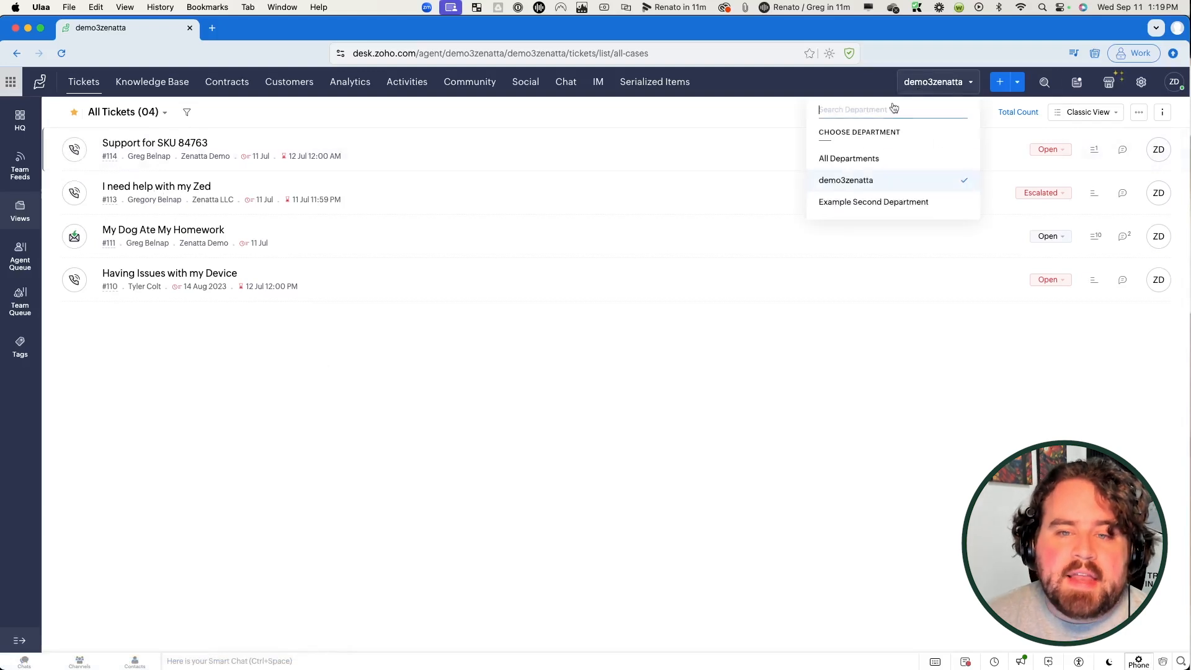
click(850, 205)
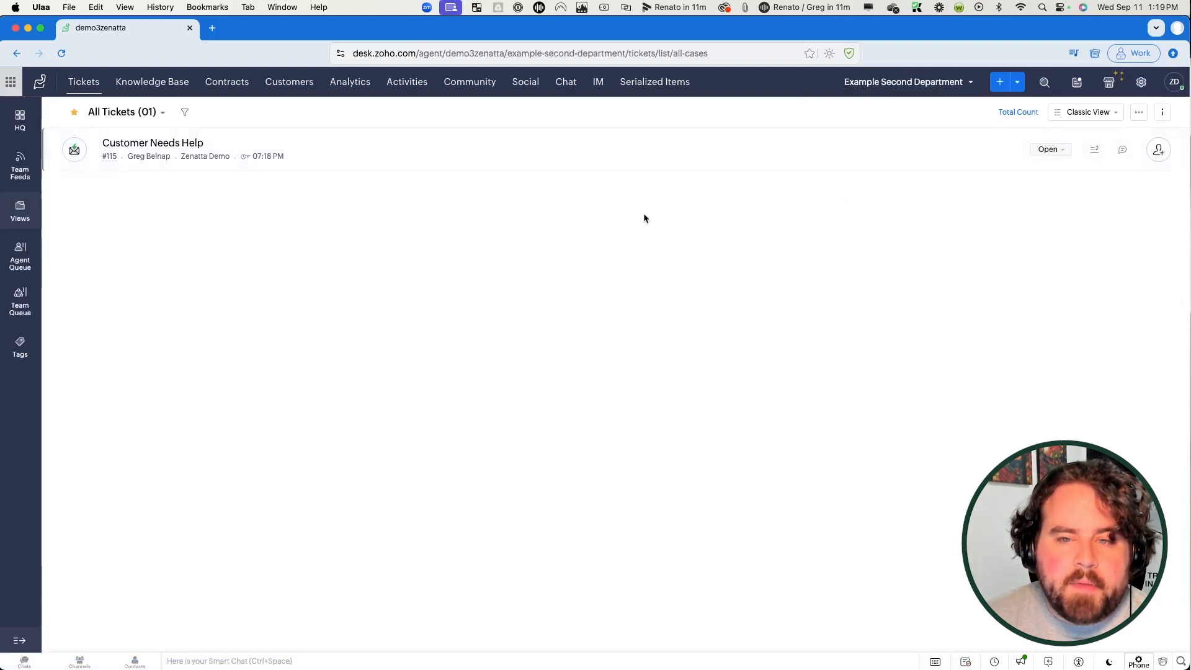